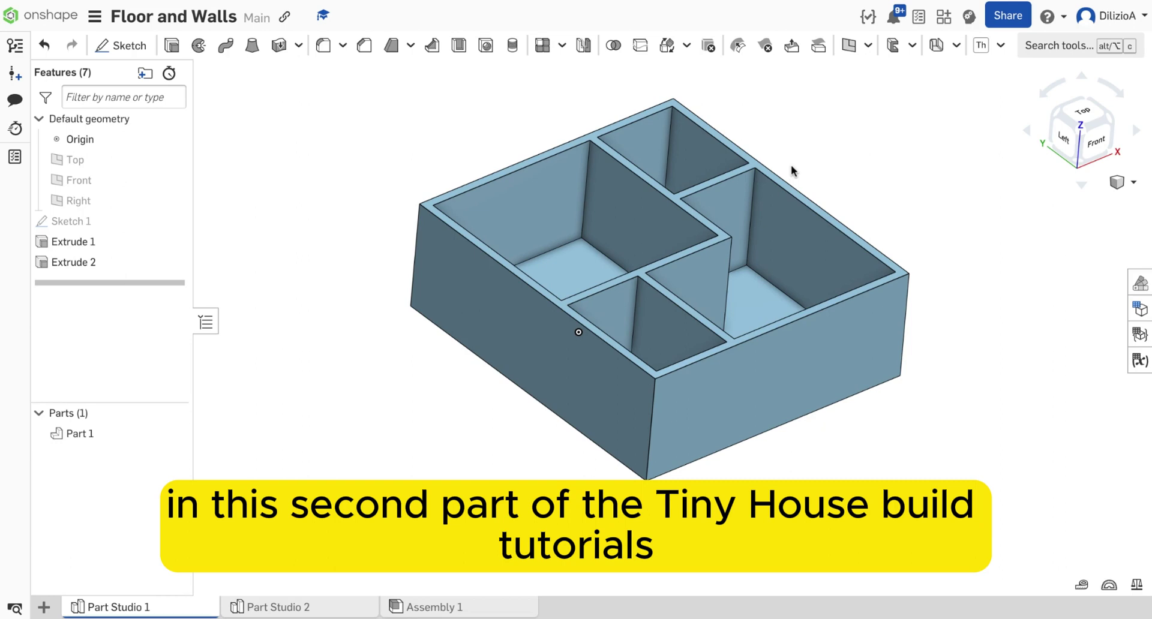
# - Examine the tiny house's room layout and outer walls from several angles to find the entryway wall
pyautogui.moveTo(571, 285); pyautogui.dragTo(596, 268, button='right')
pyautogui.moveTo(774, 235); pyautogui.dragTo(750, 241, button='right')
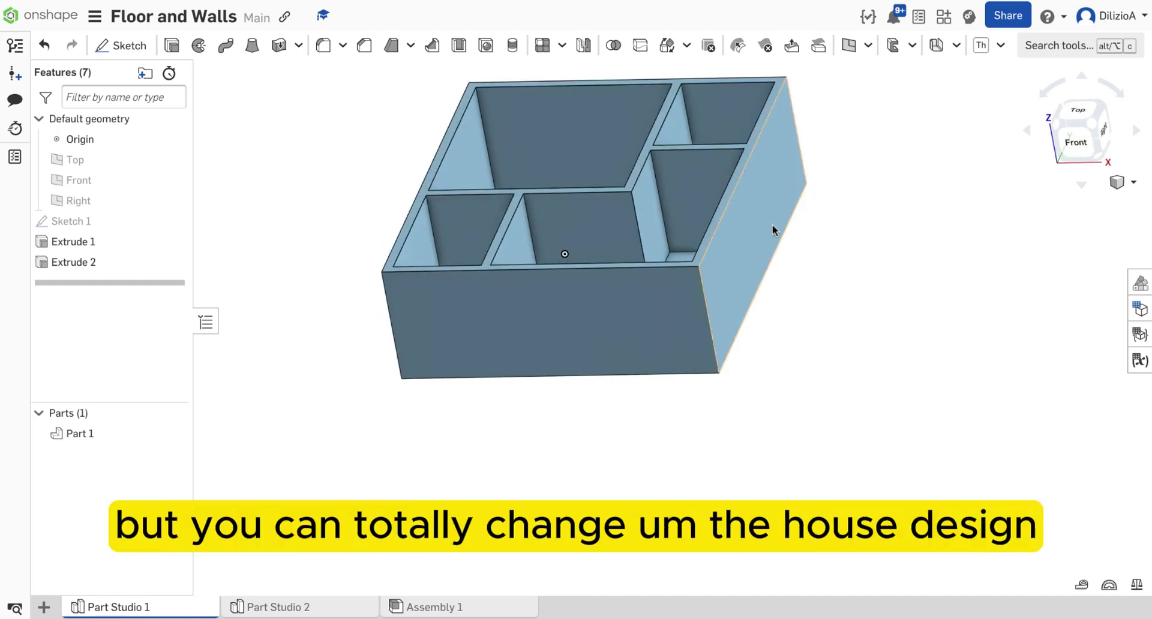
pyautogui.moveTo(796, 169); pyautogui.dragTo(822, 172, button='right')
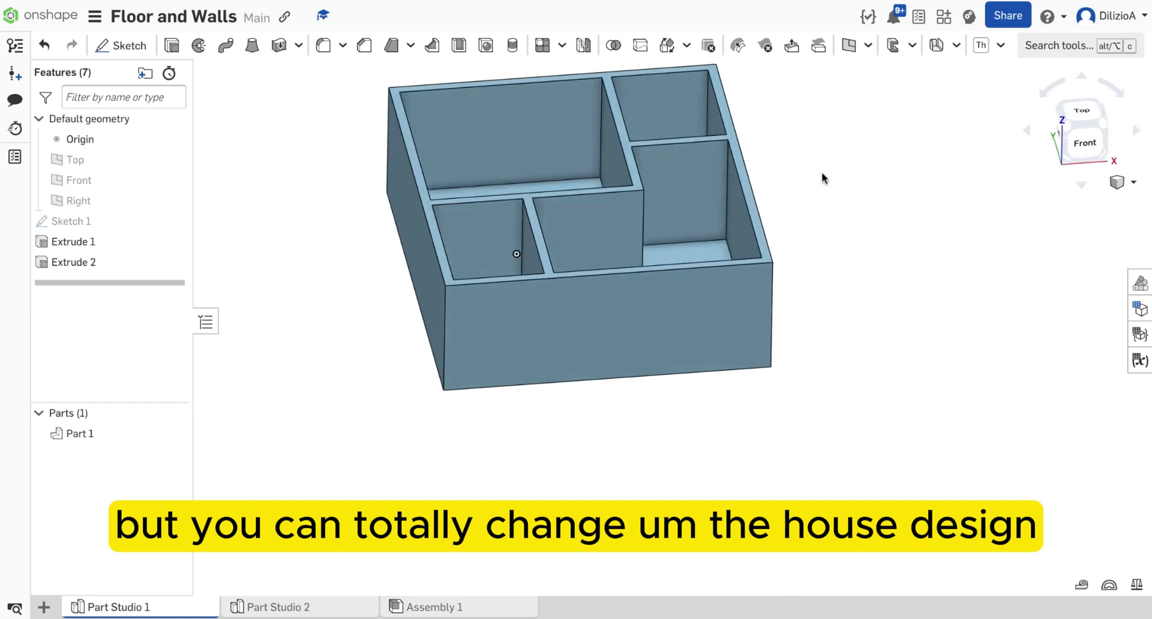
pyautogui.scroll(-2, 727, 165)
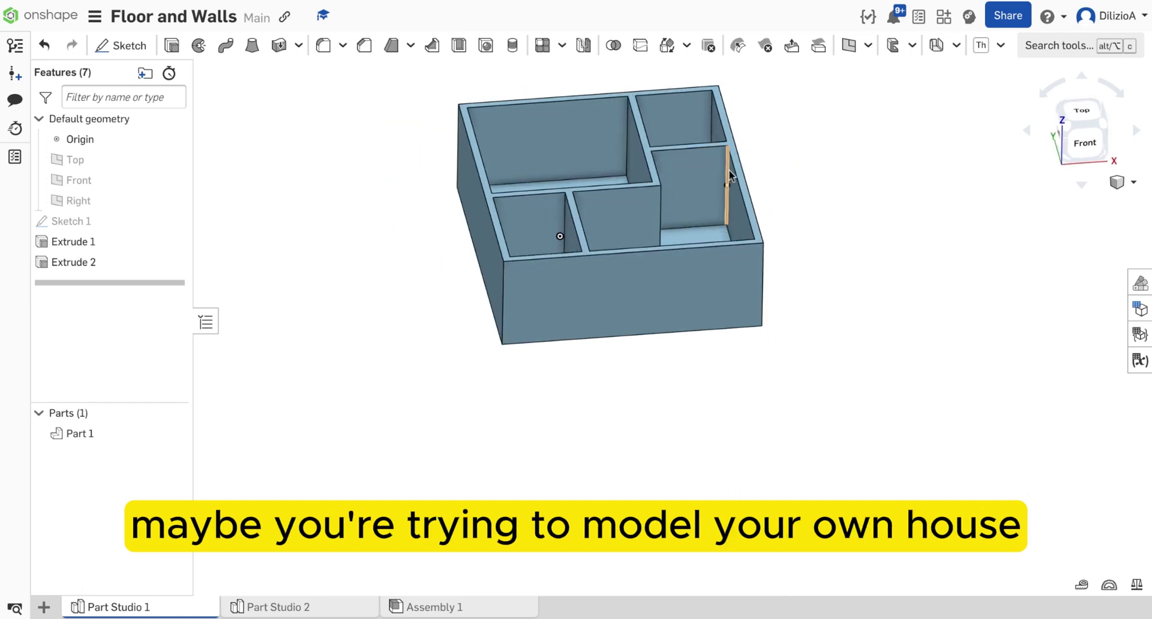
pyautogui.scroll(4, 726, 170)
pyautogui.scroll(-3, 685, 216)
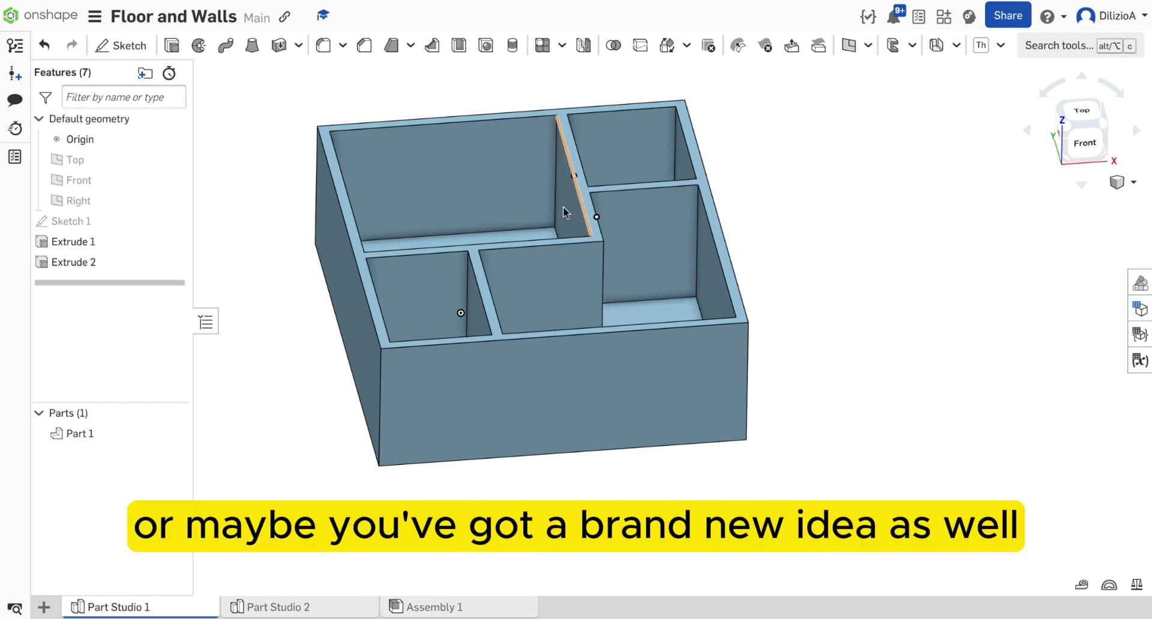
pyautogui.scroll(-2, 465, 244)
pyautogui.moveTo(465, 244)
pyautogui.mouseDown(button='right')
pyautogui.moveTo(494, 241)
pyautogui.moveTo(480, 247)
pyautogui.mouseUp(button='right')
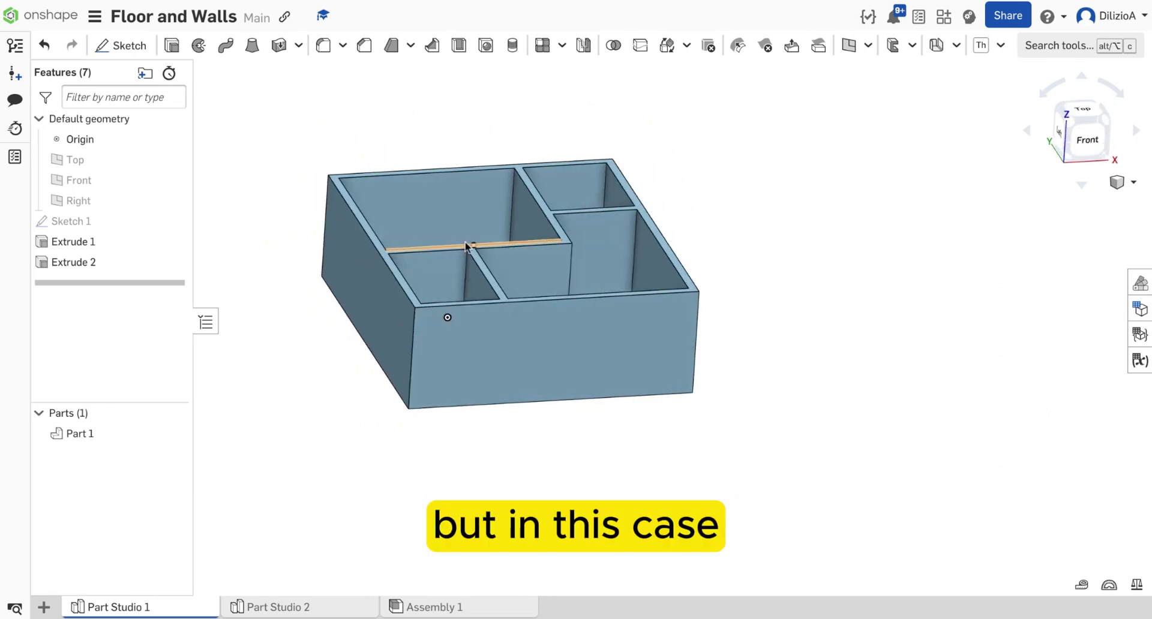
pyautogui.moveTo(696, 211); pyautogui.dragTo(759, 266, button='right')
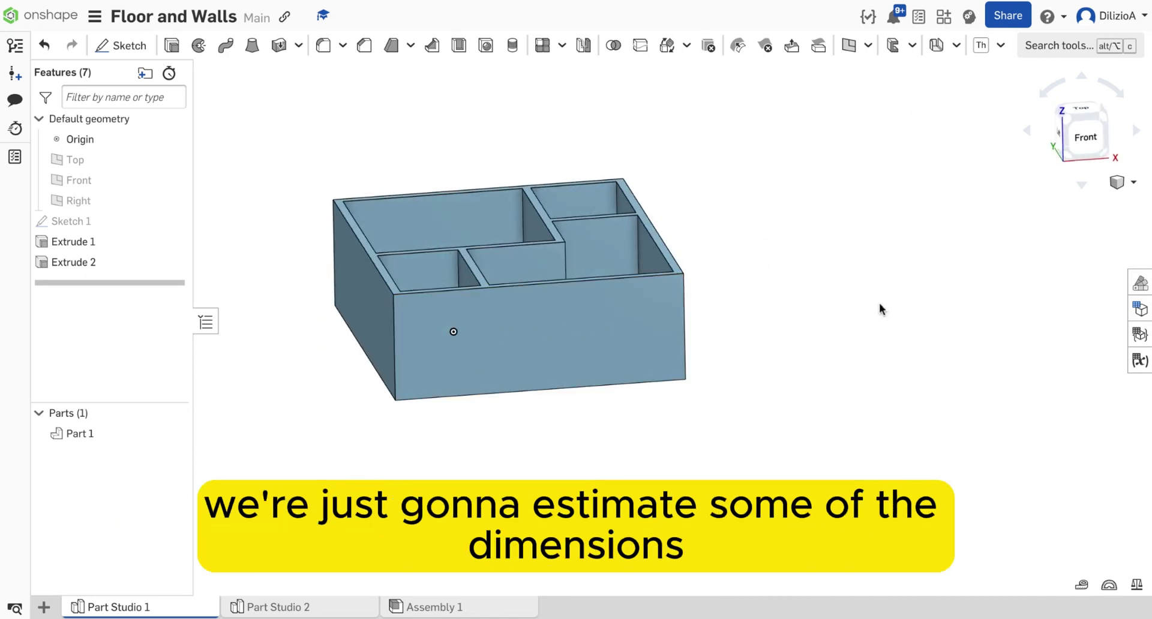
# - Start a sketch on the outer face of the house's front wall, viewed from the front
pyautogui.moveTo(880, 303); pyautogui.dragTo(678, 366, button='right')
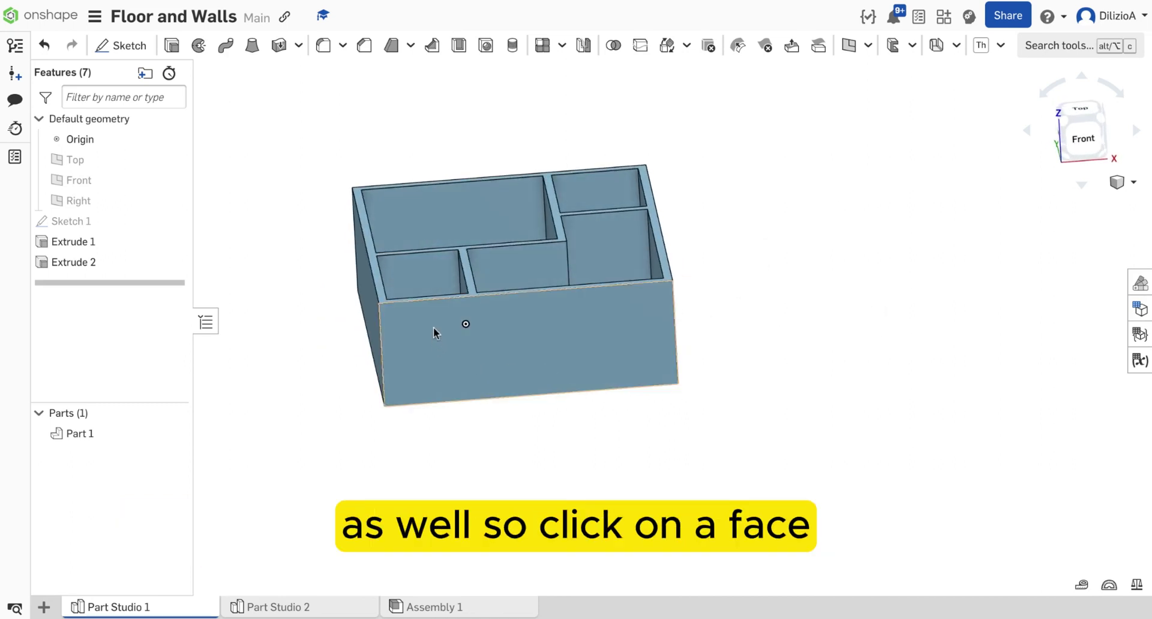
pyautogui.moveTo(437, 354); pyautogui.dragTo(473, 350, button='right')
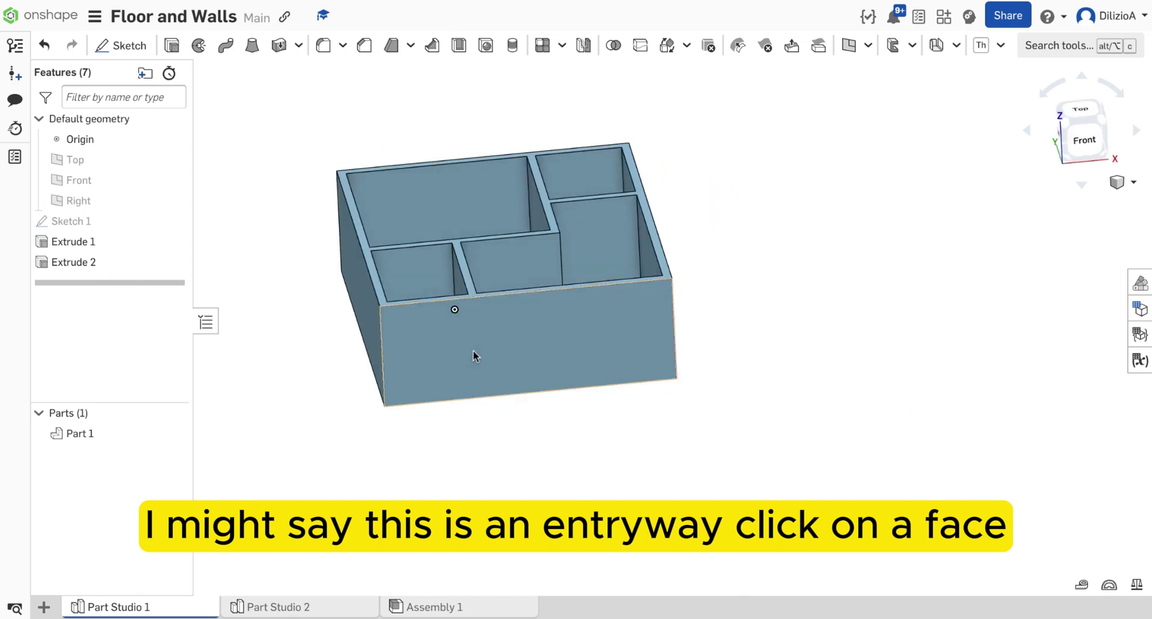
pyautogui.click(535, 329)
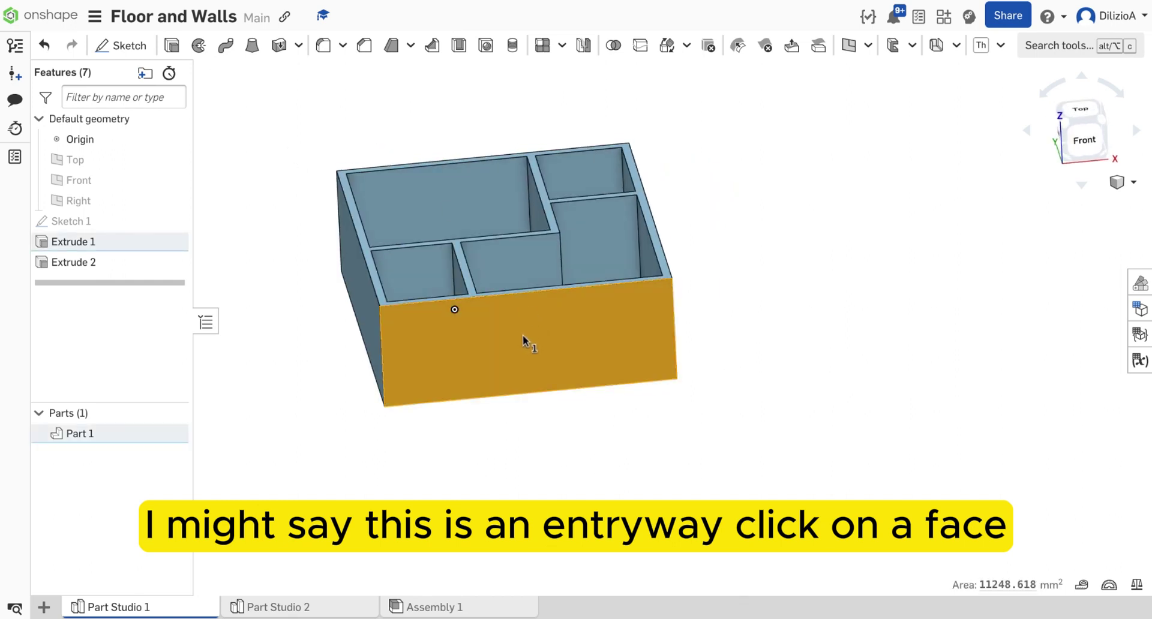
pyautogui.click(127, 50)
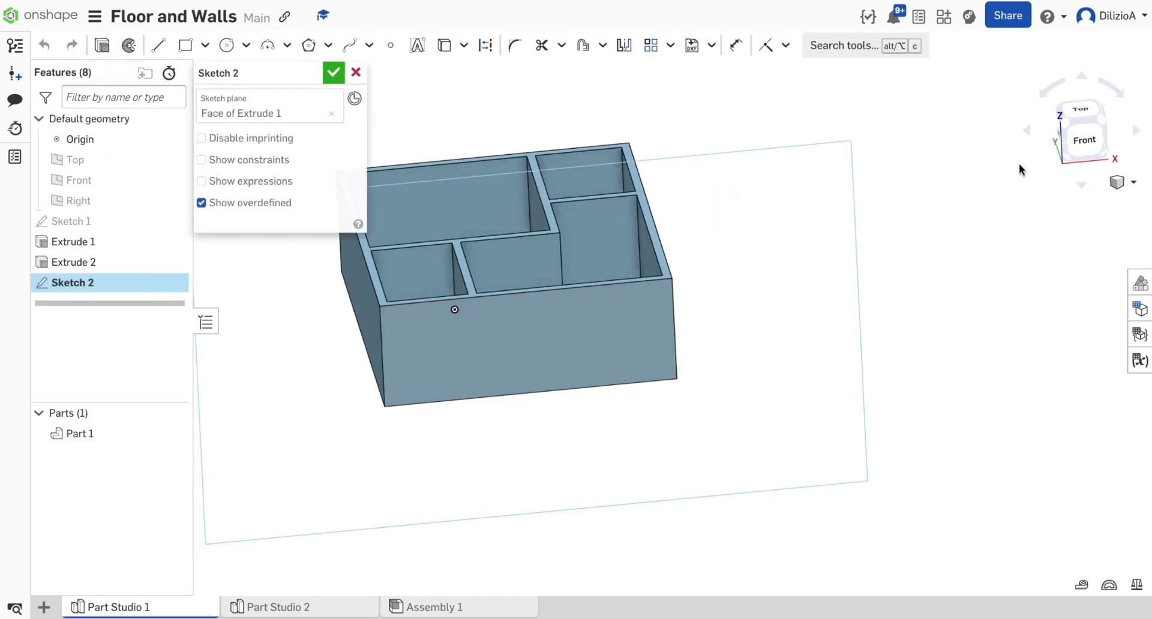
pyautogui.click(1089, 141)
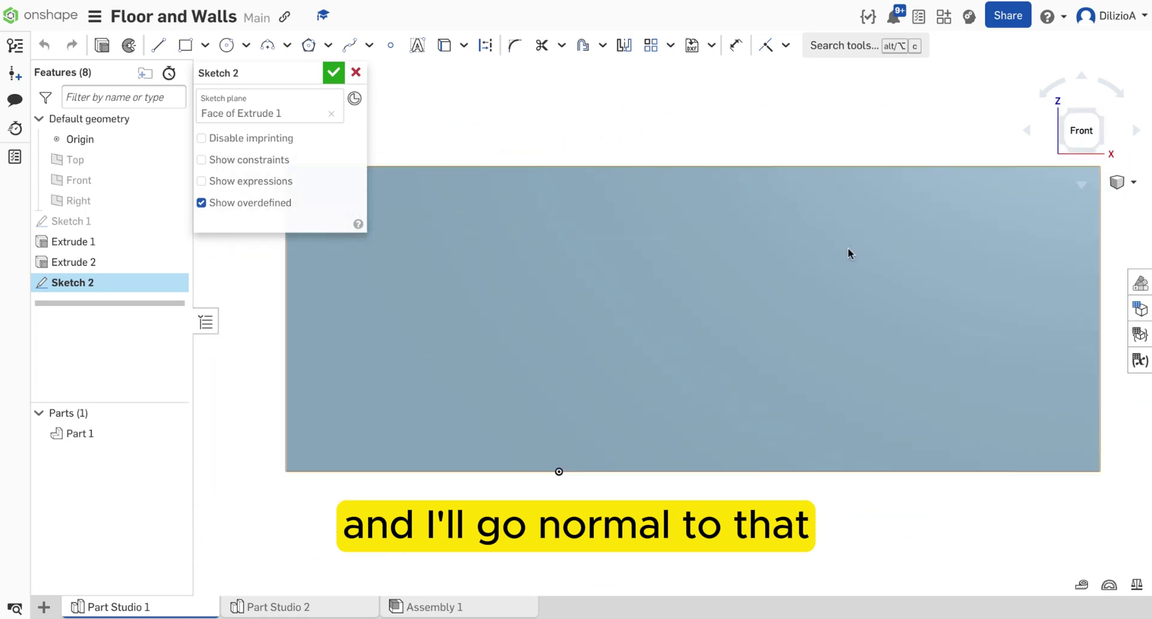
pyautogui.moveTo(596, 156); pyautogui.dragTo(596, 169, button='right')
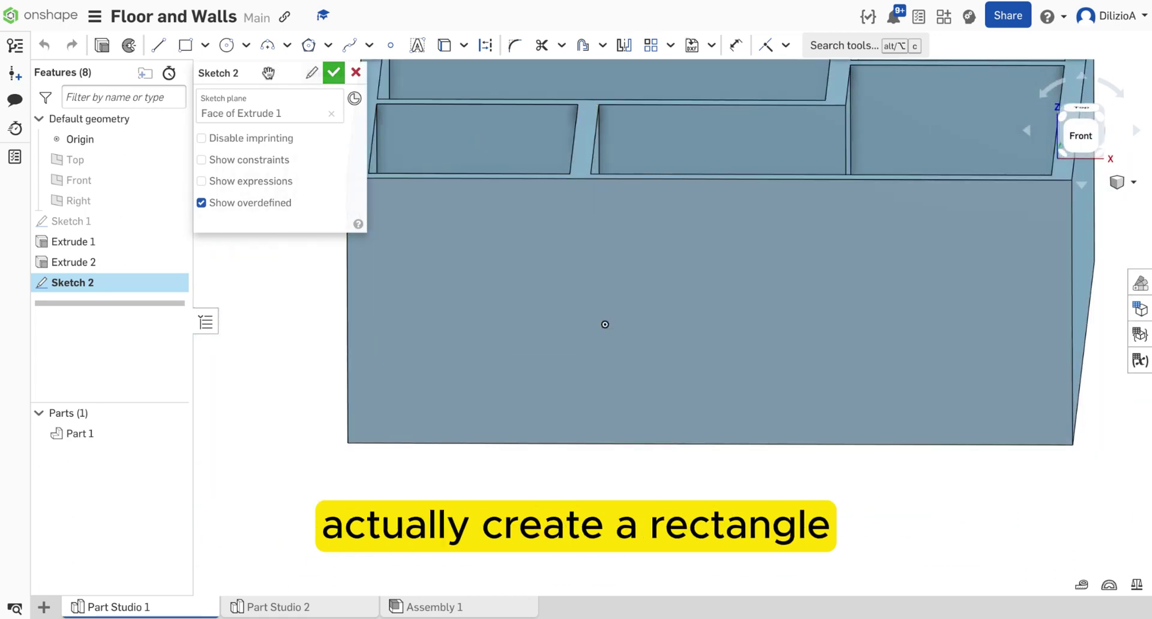
# - Draw a door rectangle 20 mm wide and 40 mm high from the wall's bottom edge, and change its height to 50 mm
pyautogui.click(185, 46)
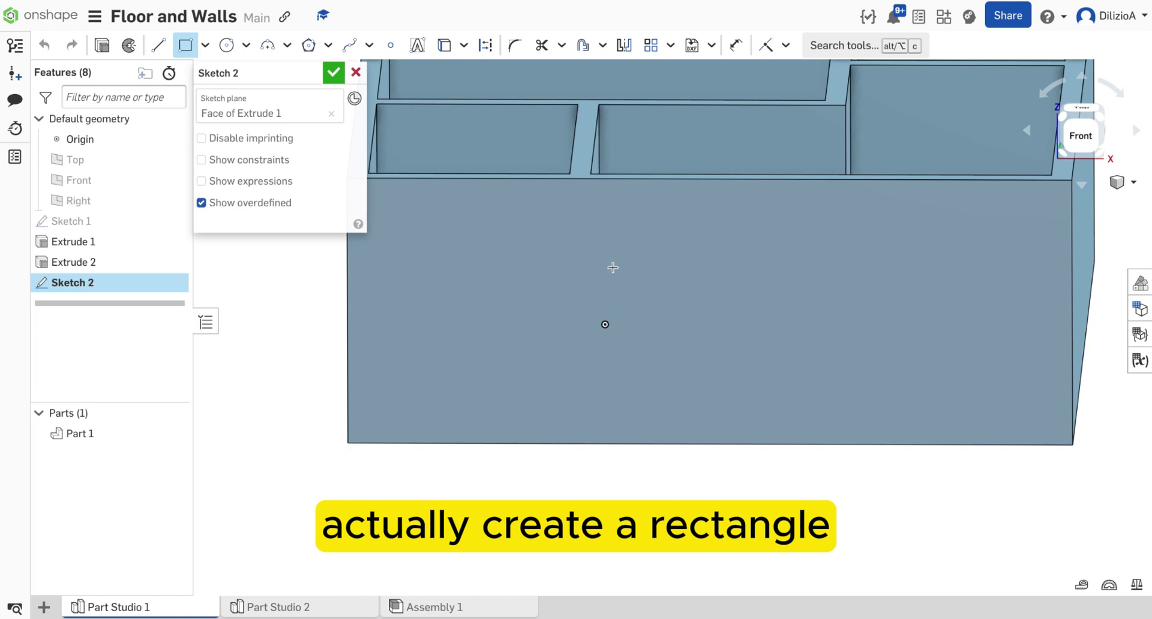
pyautogui.click(613, 444)
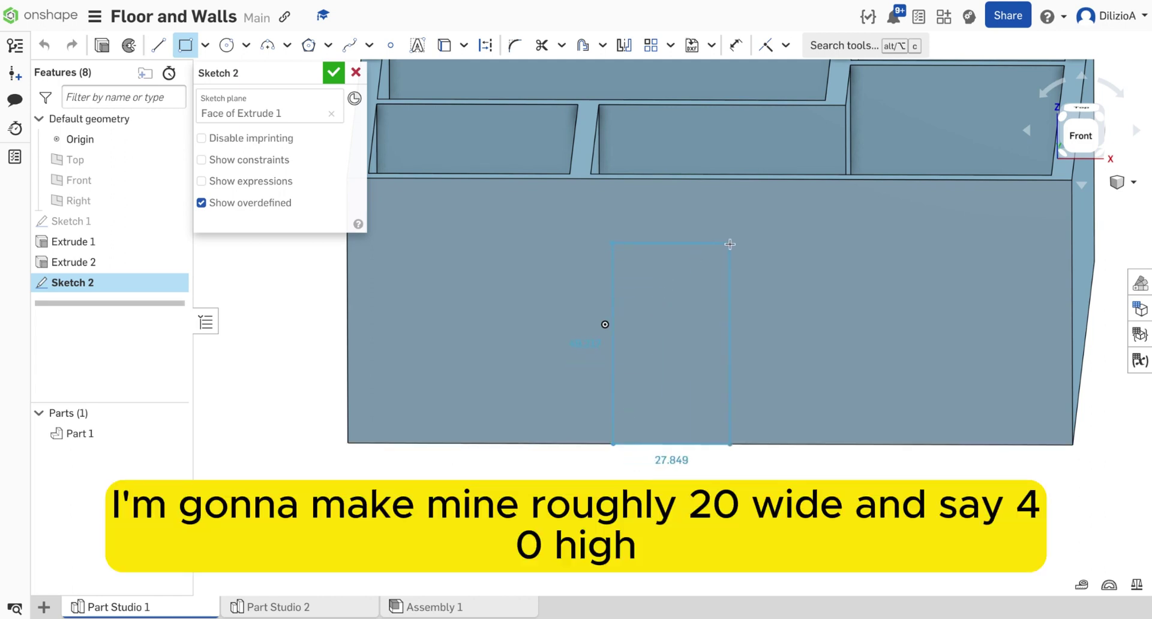
pyautogui.click(730, 244)
pyautogui.write('20')
pyautogui.press('Return')
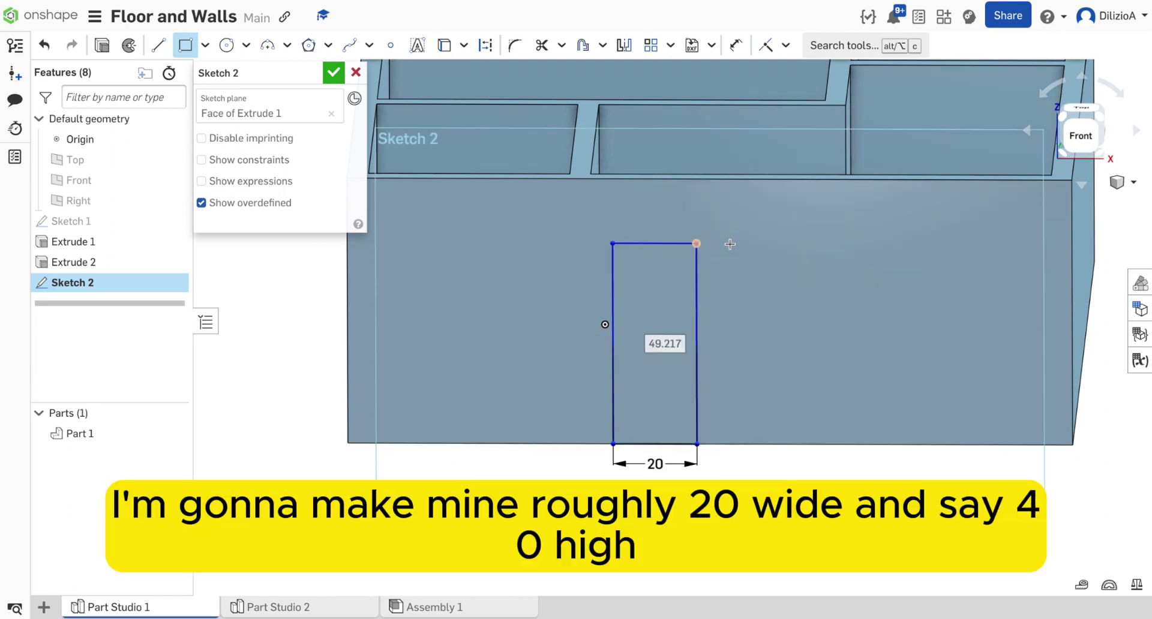
pyautogui.write('40')
pyautogui.press('Return')
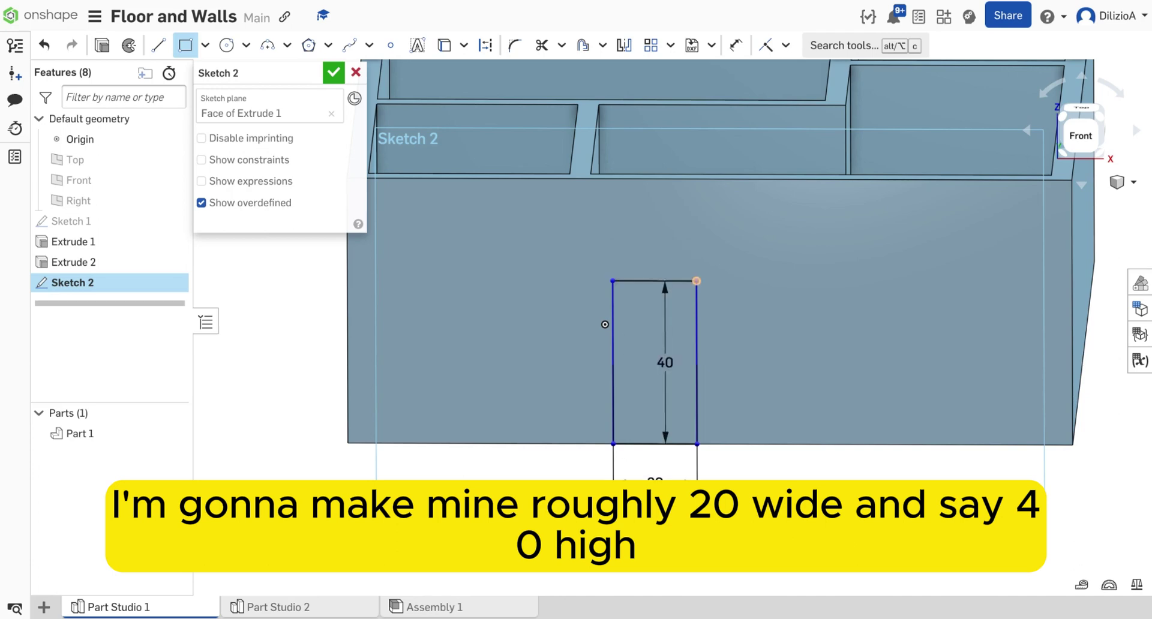
pyautogui.doubleClick(666, 365)
pyautogui.press('Return')
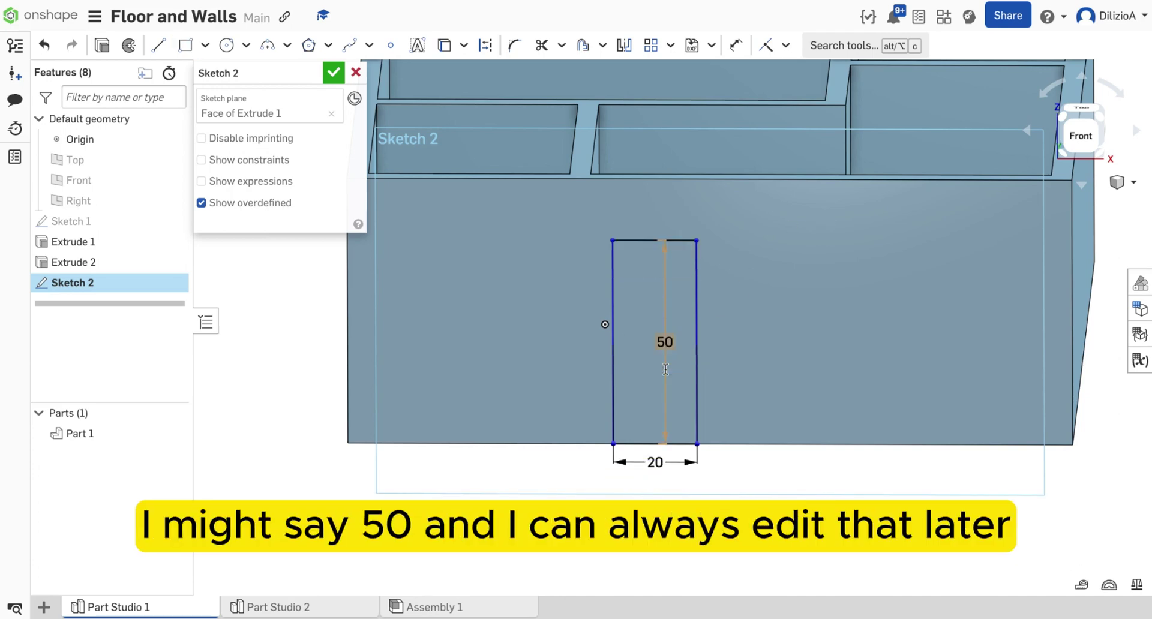
# - Cut the door profile through the front wall with a 5 mm deep blind Remove extrude
pyautogui.moveTo(891, 261); pyautogui.dragTo(848, 288, button='right')
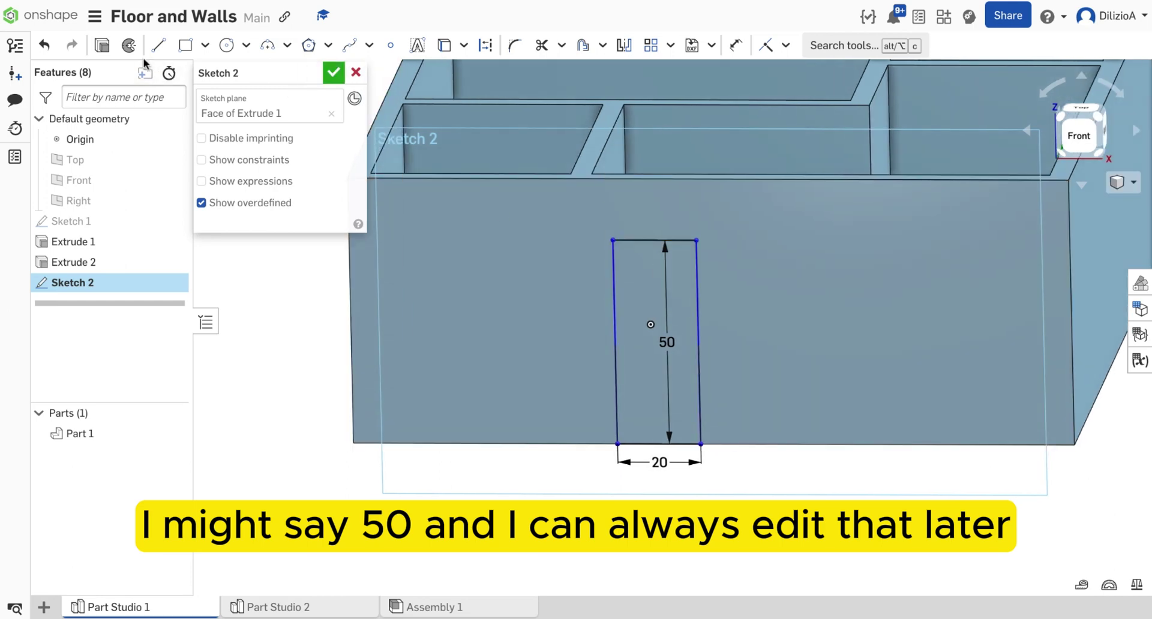
pyautogui.click(102, 47)
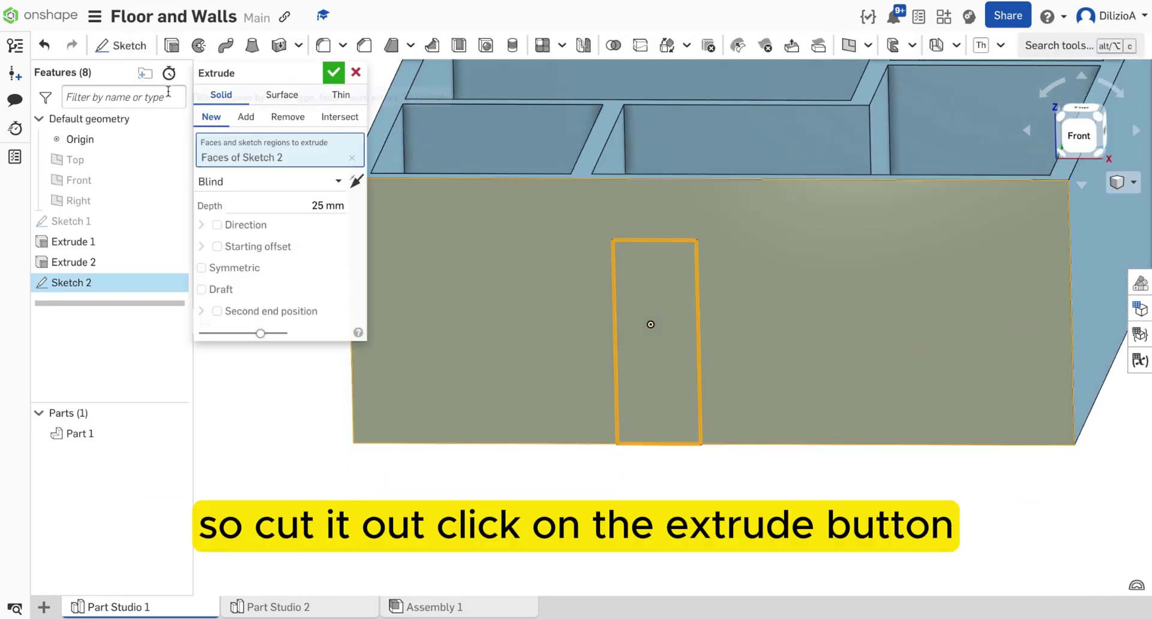
pyautogui.click(288, 117)
pyautogui.moveTo(655, 276); pyautogui.dragTo(679, 327, button='right')
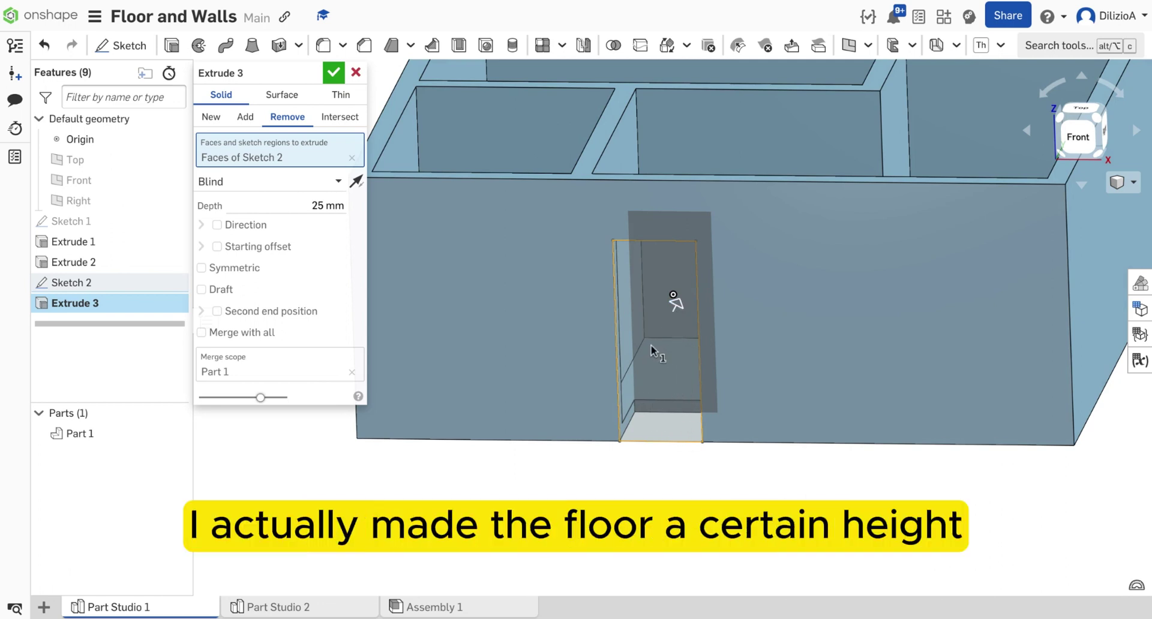
pyautogui.click(328, 207)
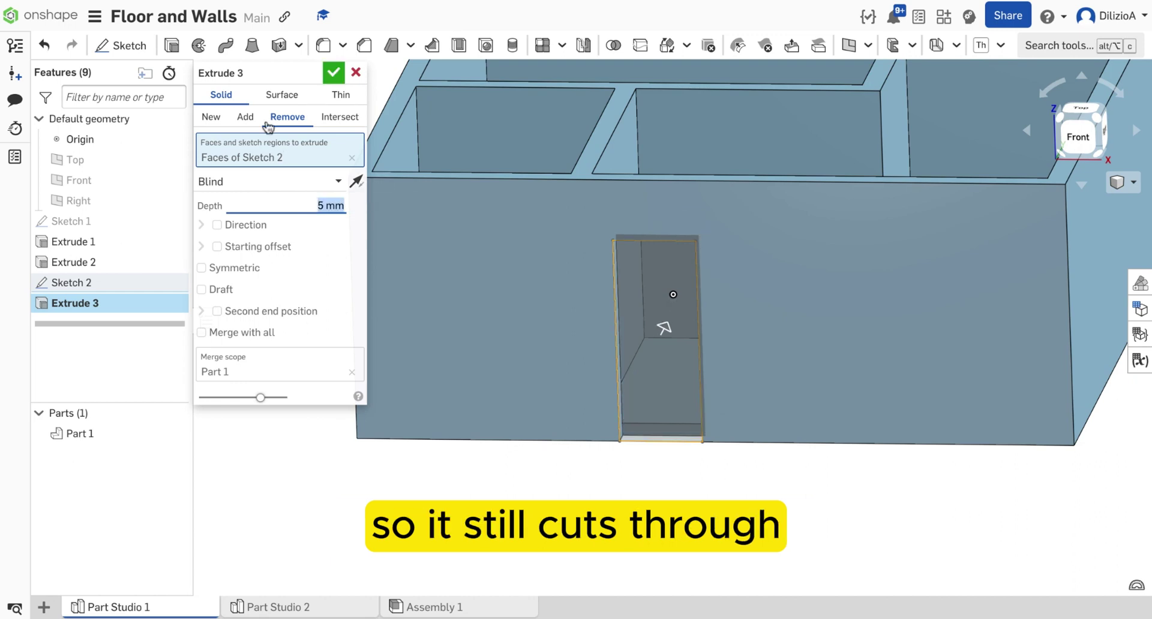
pyautogui.click(333, 72)
# - Reopen the door sketch, dimension its bottom line 3 mm from the wall's bottom edge, and delete the conflicting coincident constraint
pyautogui.moveTo(674, 438); pyautogui.dragTo(651, 424, button='right')
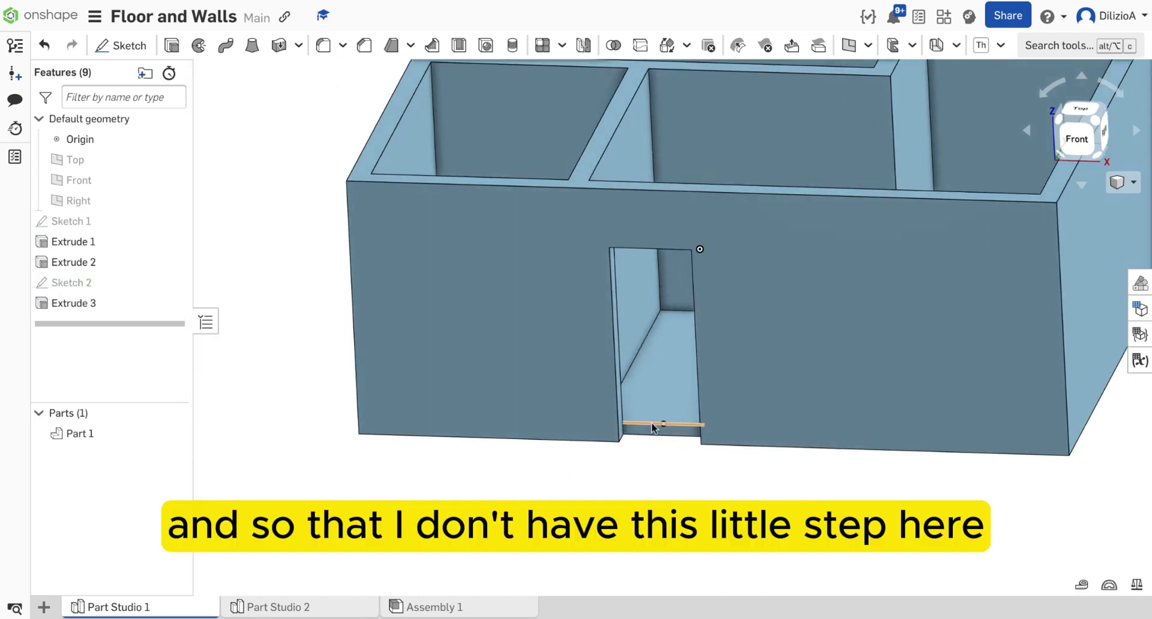
pyautogui.doubleClick(82, 290)
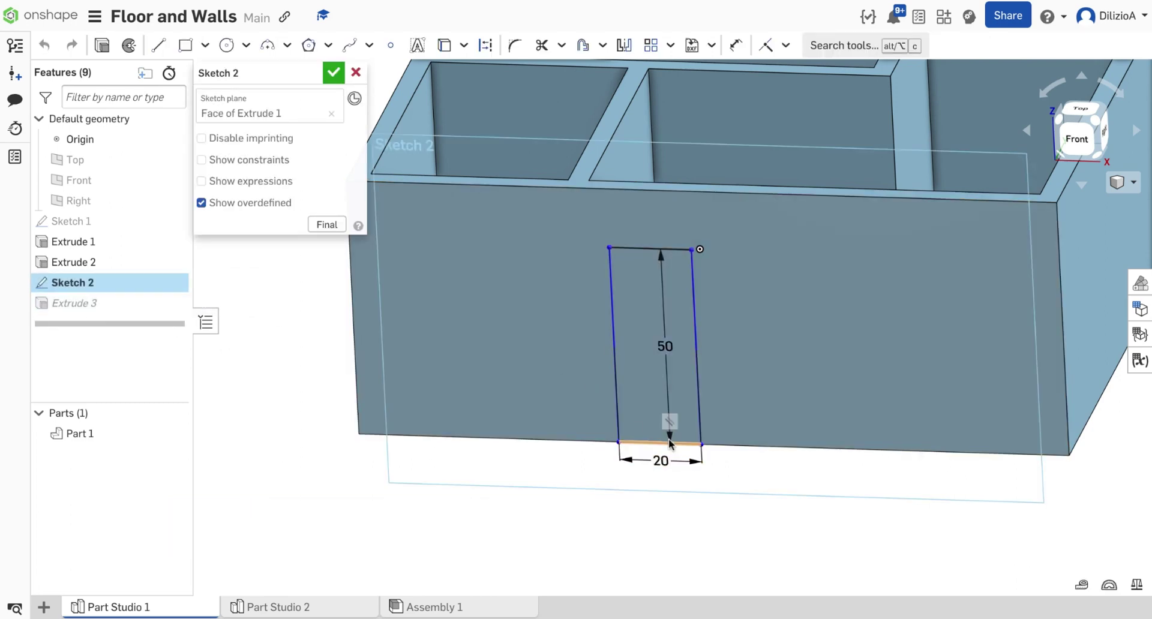
pyautogui.click(736, 45)
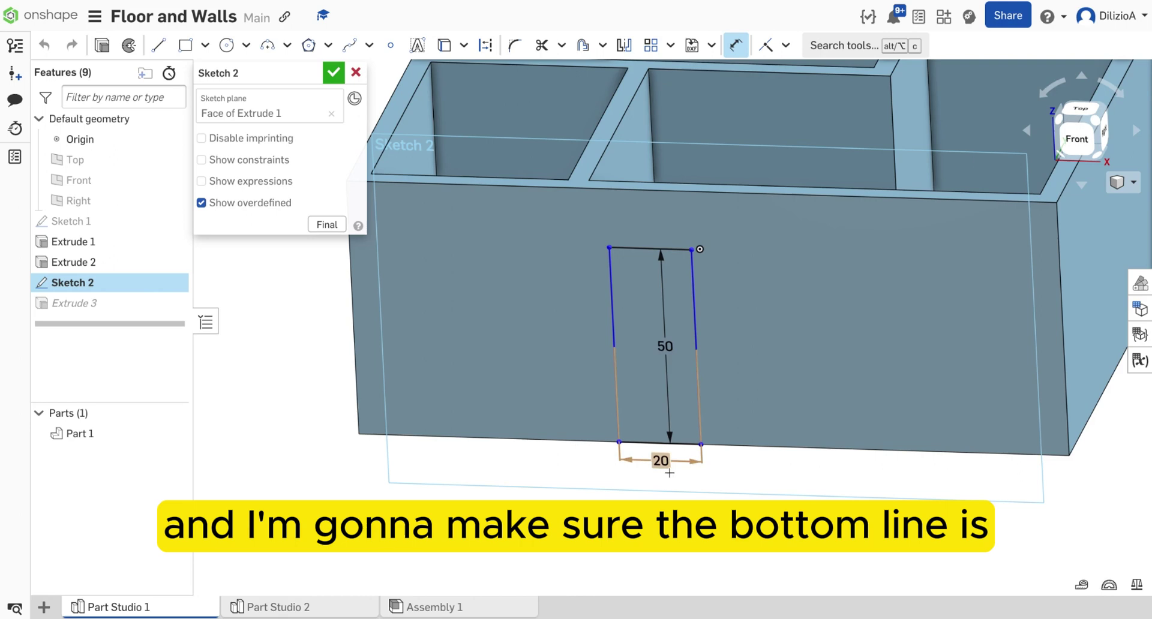
pyautogui.click(598, 438)
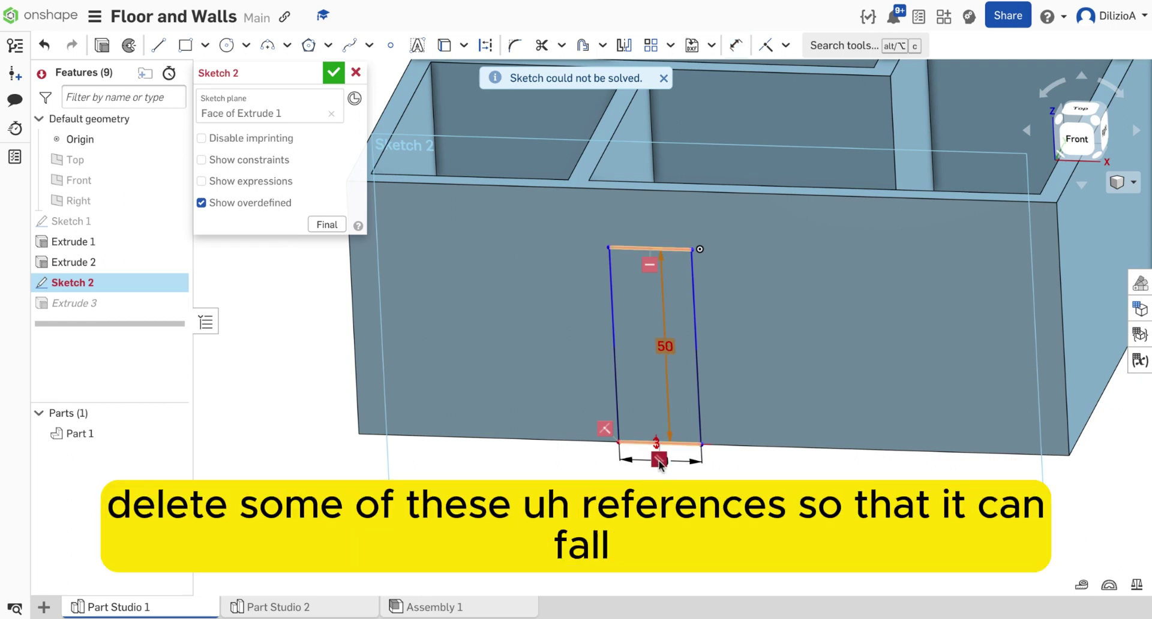
pyautogui.click(605, 431)
pyautogui.press('Delete')
# - Try to reverse the door rectangle's 3 mm offset from the wall's bottom edge with a negative value
pyautogui.scroll(-2, 671, 458)
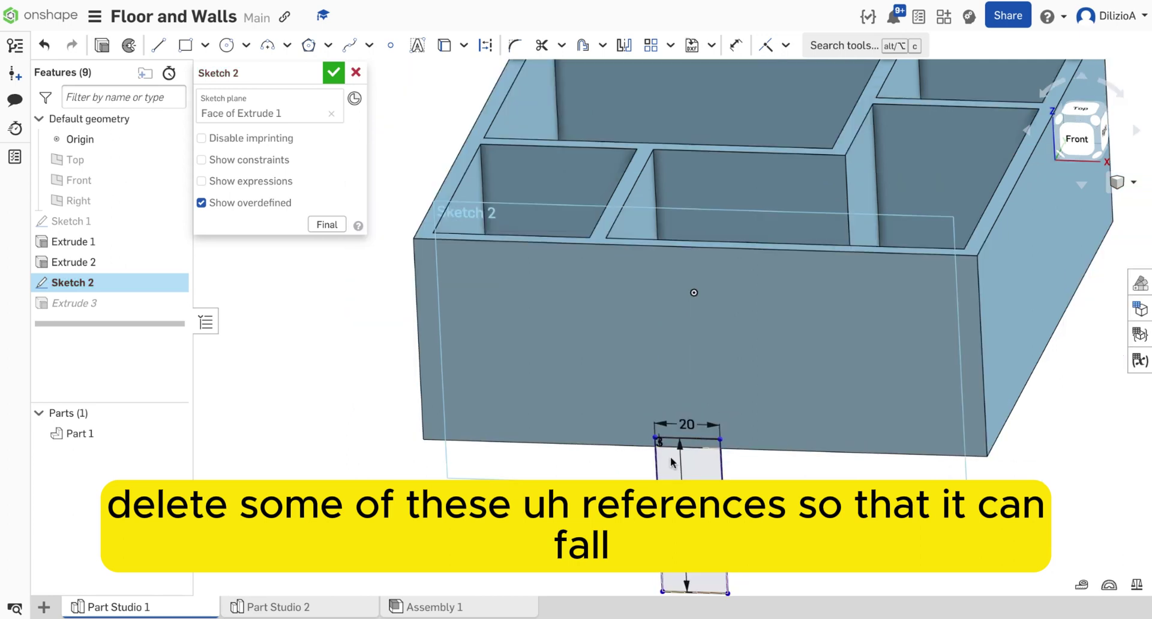
pyautogui.doubleClick(663, 444)
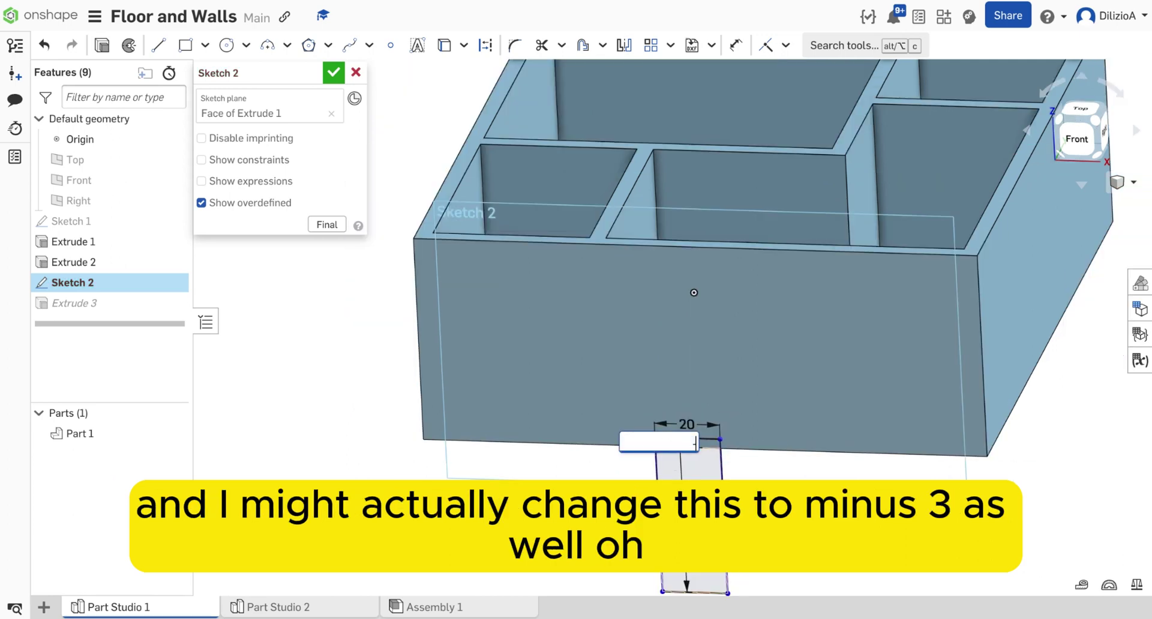
pyautogui.press('Return')
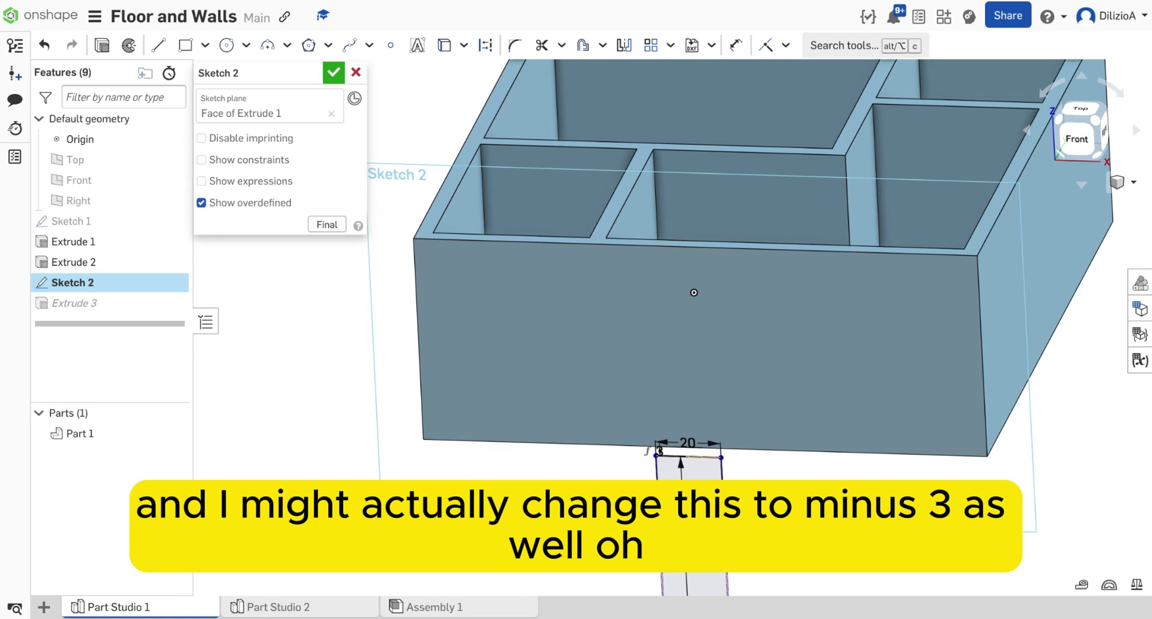
# - Delete the 50 mm height dimension and move the rectangle's lower line up so the door stands upright on the wall
pyautogui.scroll(-2, 711, 467)
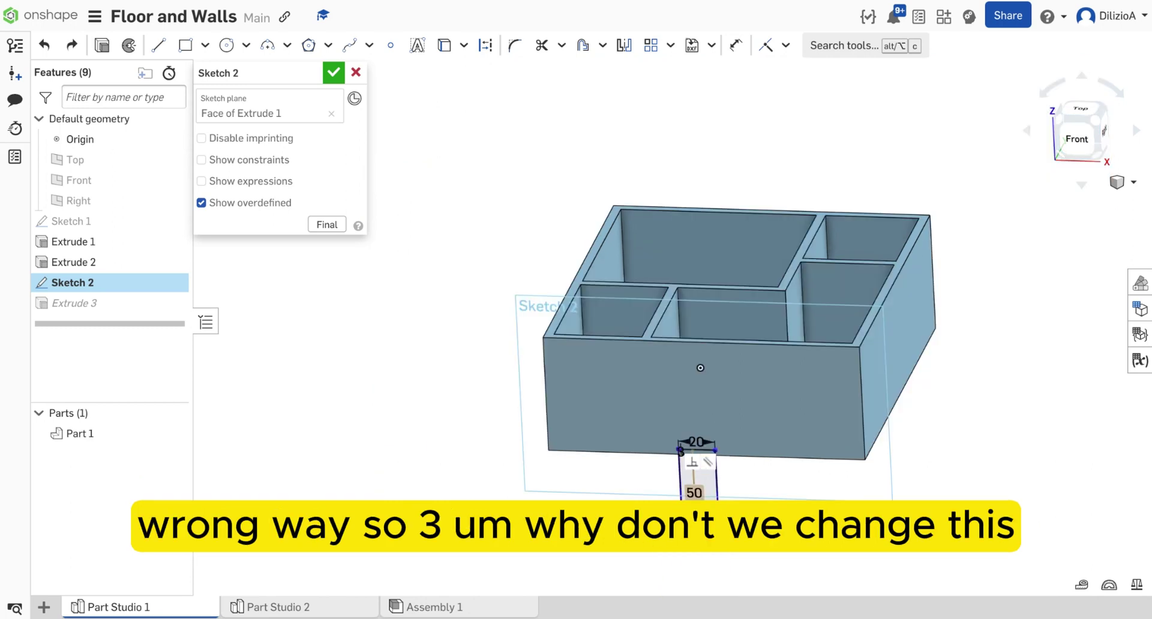
pyautogui.press('Delete')
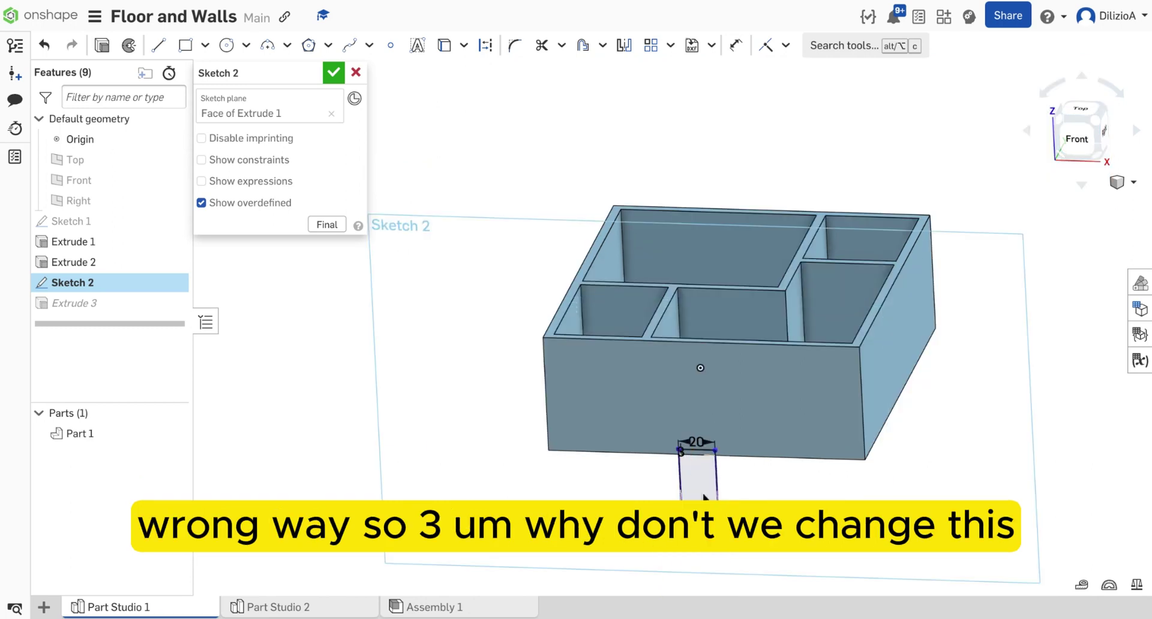
pyautogui.moveTo(694, 539); pyautogui.dragTo(696, 398)
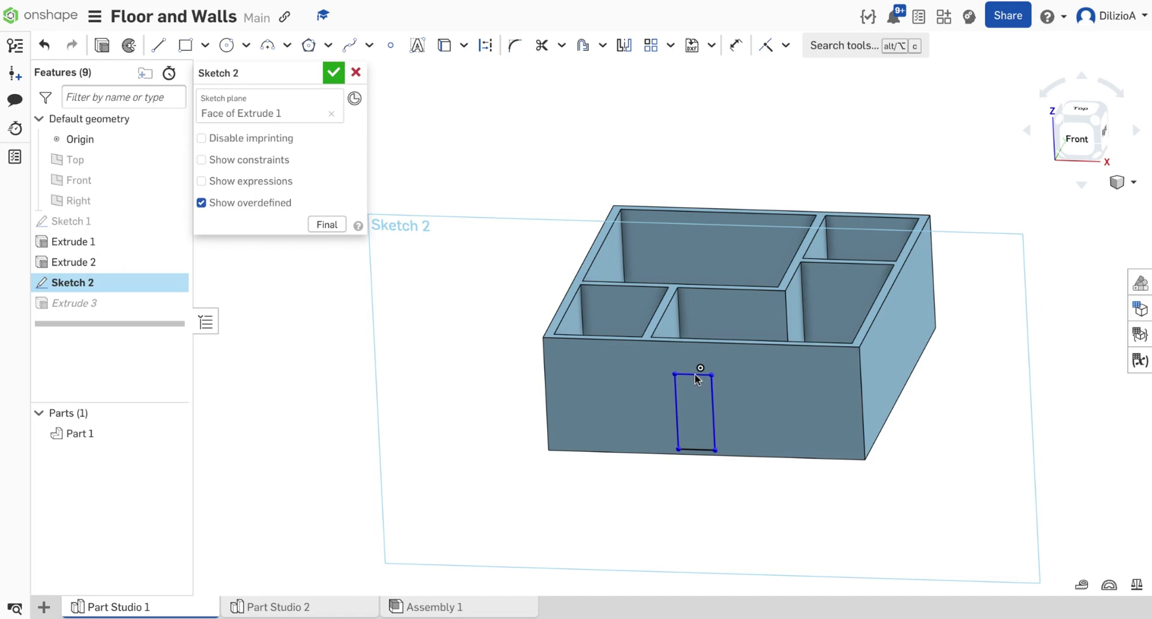
# - Stretch the door rectangle upward by moving its upper corner onto the front wall's top edge
pyautogui.scroll(3, 690, 411)
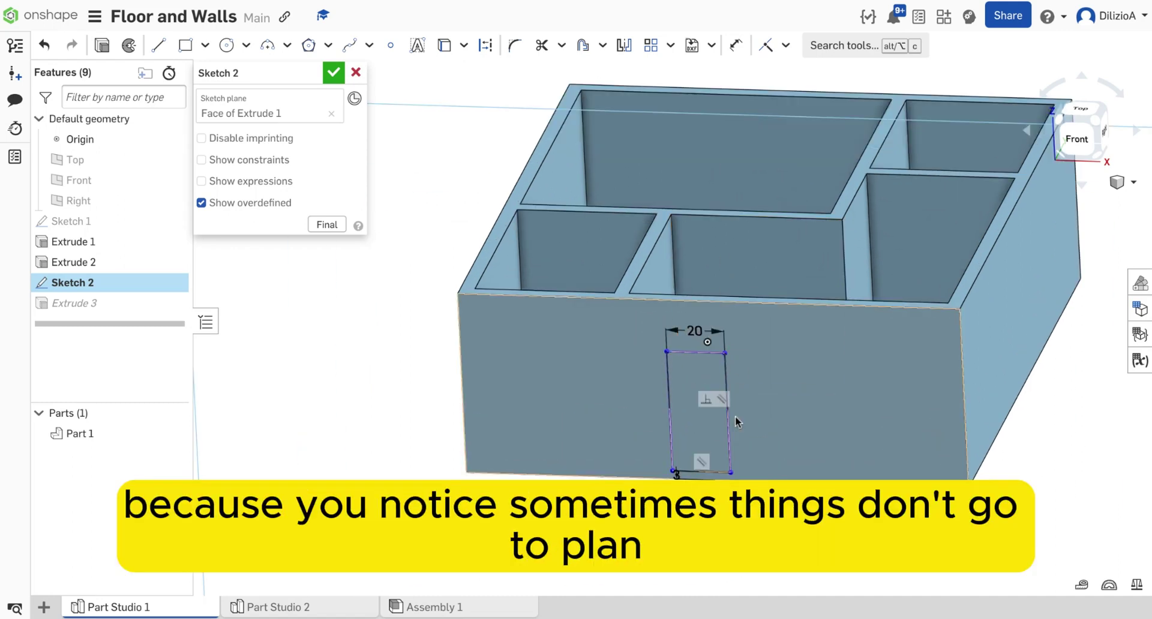
pyautogui.moveTo(735, 416); pyautogui.dragTo(783, 437, button='right')
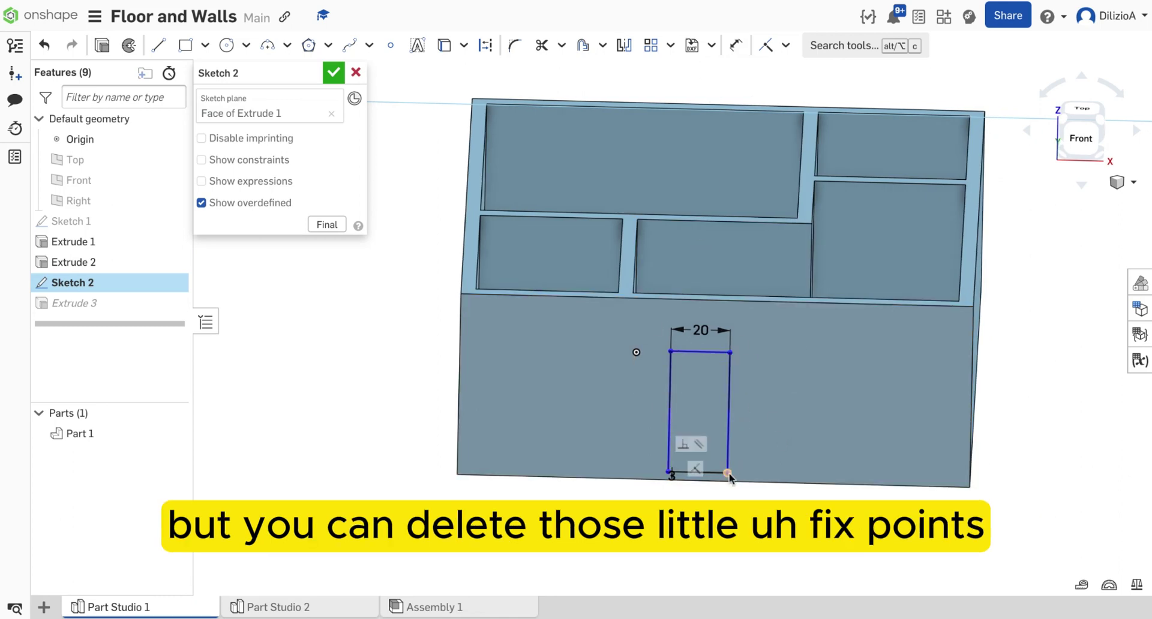
pyautogui.click(727, 353)
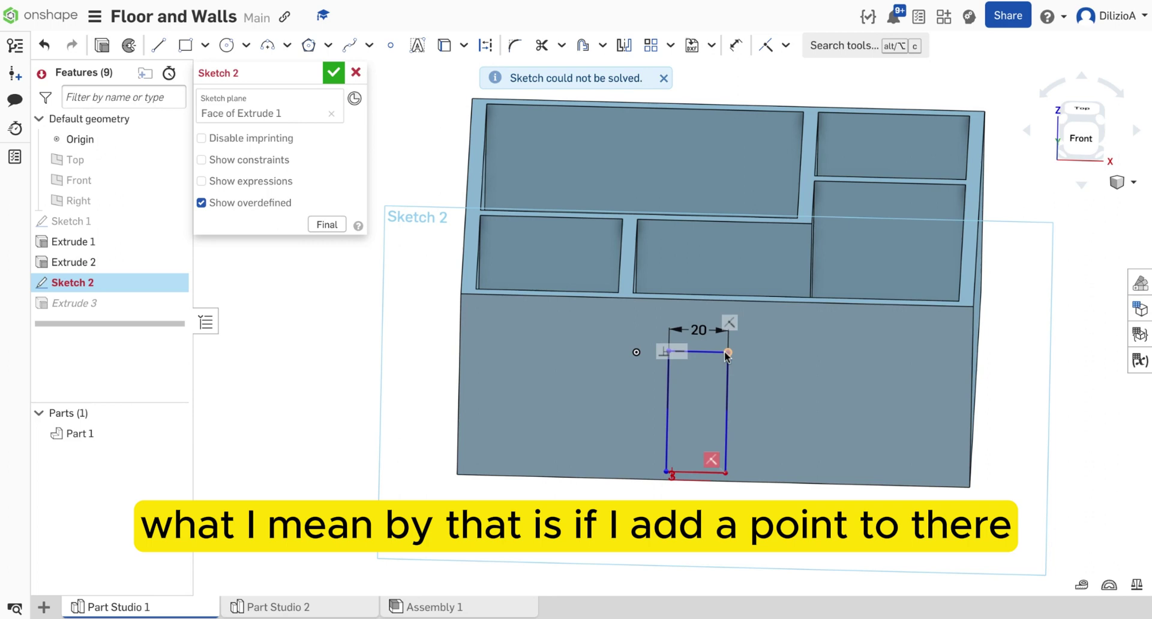
pyautogui.moveTo(728, 352); pyautogui.dragTo(729, 308)
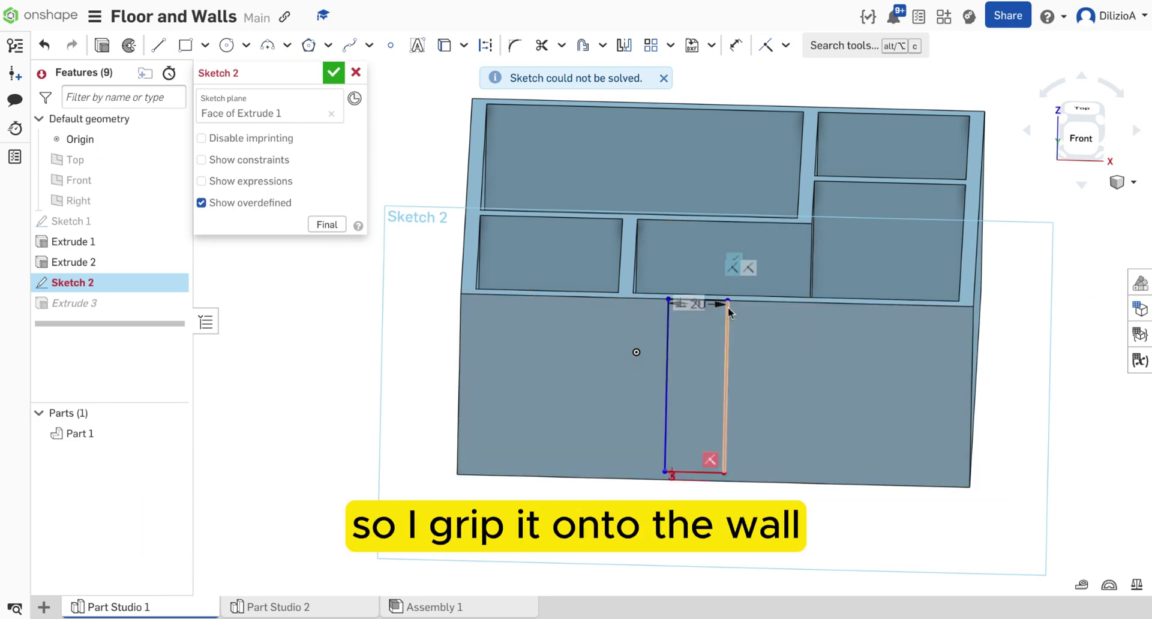
# - Delete the coincident constraint at the rectangle's upper corner and move its top line back down below the wall's top edge
pyautogui.scroll(5, 729, 307)
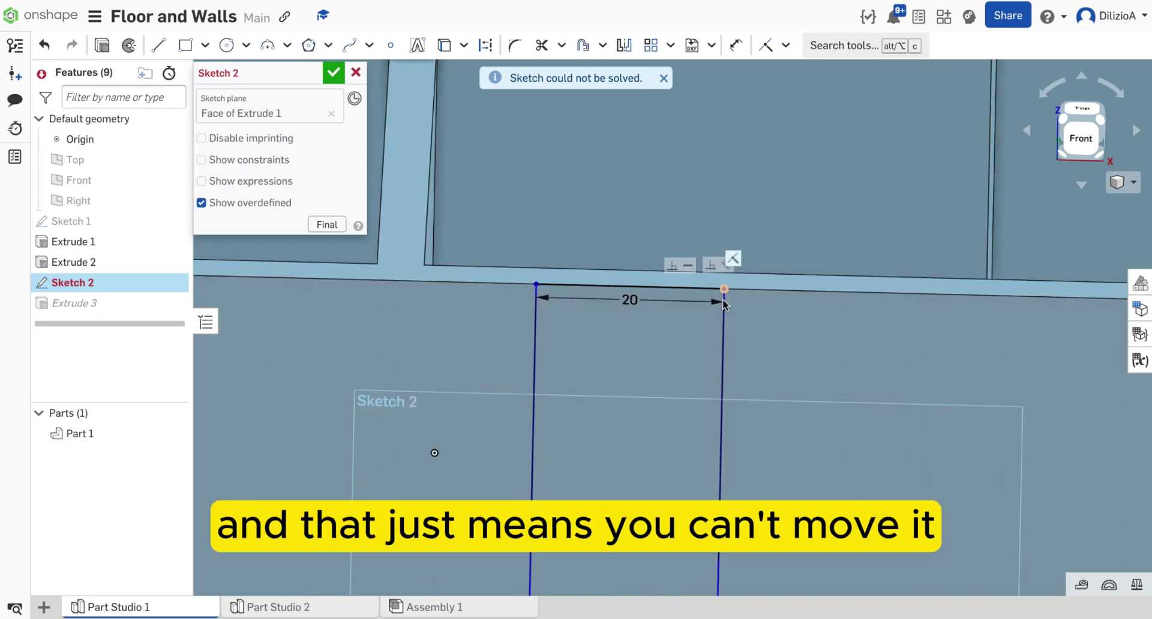
pyautogui.moveTo(724, 301)
pyautogui.mouseDown()
pyautogui.moveTo(708, 316)
pyautogui.moveTo(708, 290)
pyautogui.moveTo(724, 289)
pyautogui.moveTo(726, 333)
pyautogui.moveTo(663, 305)
pyautogui.moveTo(726, 290)
pyautogui.mouseUp()
pyautogui.click(744, 263)
pyautogui.press('Delete')
pyautogui.scroll(-5, 725, 290)
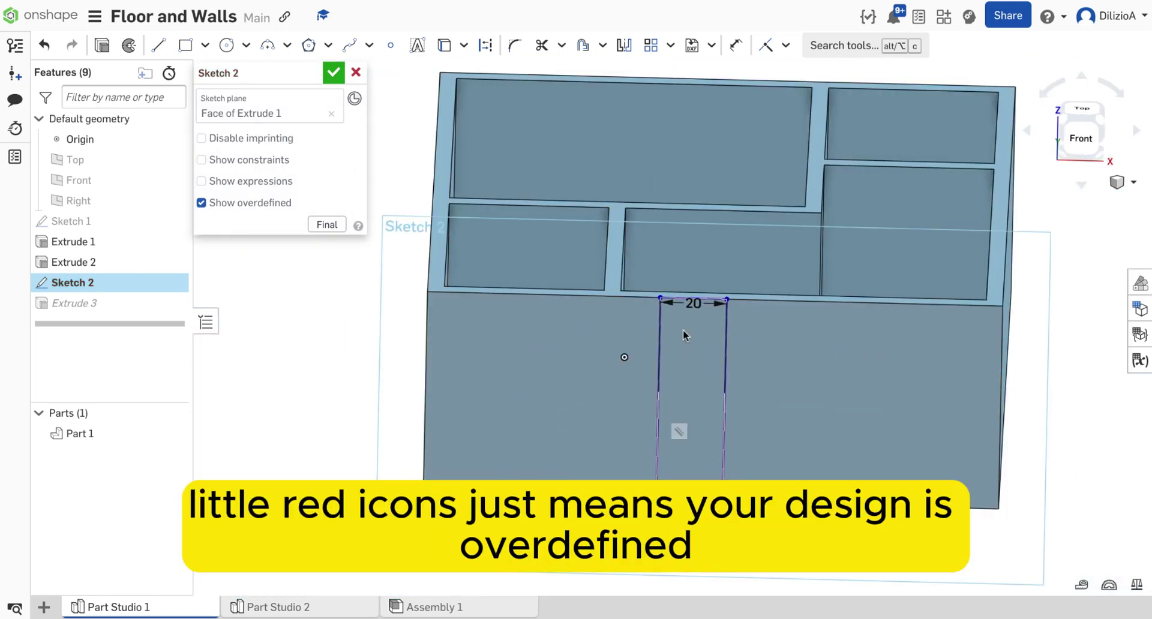
pyautogui.moveTo(706, 320); pyautogui.dragTo(703, 393)
pyautogui.scroll(-2, 703, 378)
pyautogui.scroll(6, 697, 417)
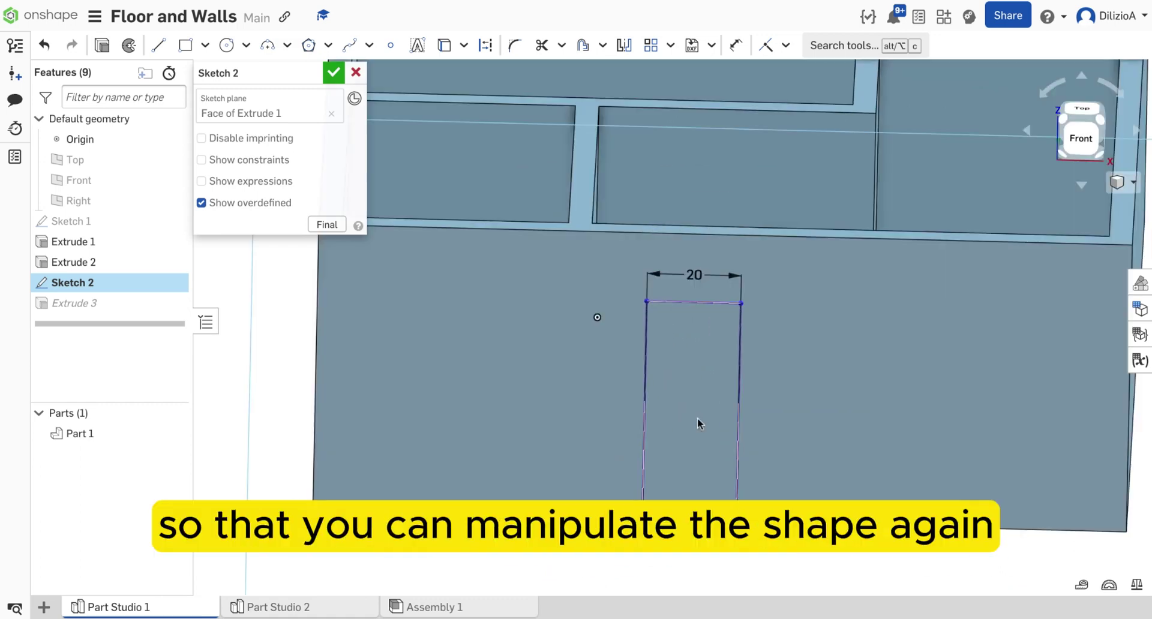
# - Dimension the front door rectangle's height as 50 mm and finish the sketch so the cut updates
pyautogui.moveTo(786, 451); pyautogui.dragTo(765, 443, button='right')
pyautogui.scroll(-5, 738, 456)
pyautogui.scroll(5, 638, 489)
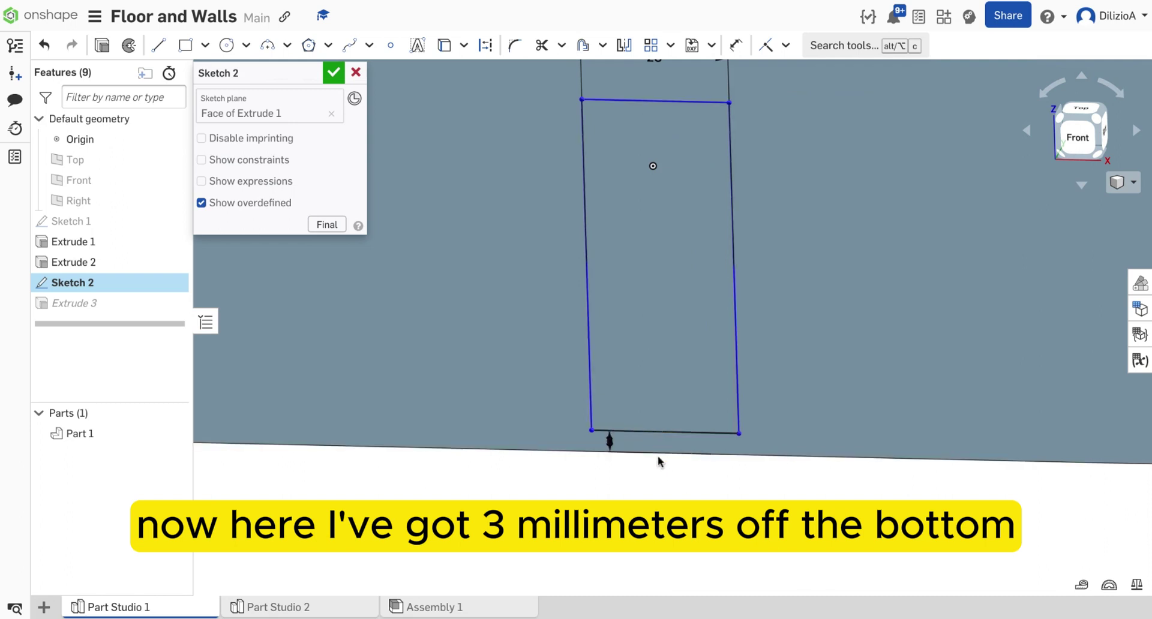
pyautogui.scroll(-5, 682, 396)
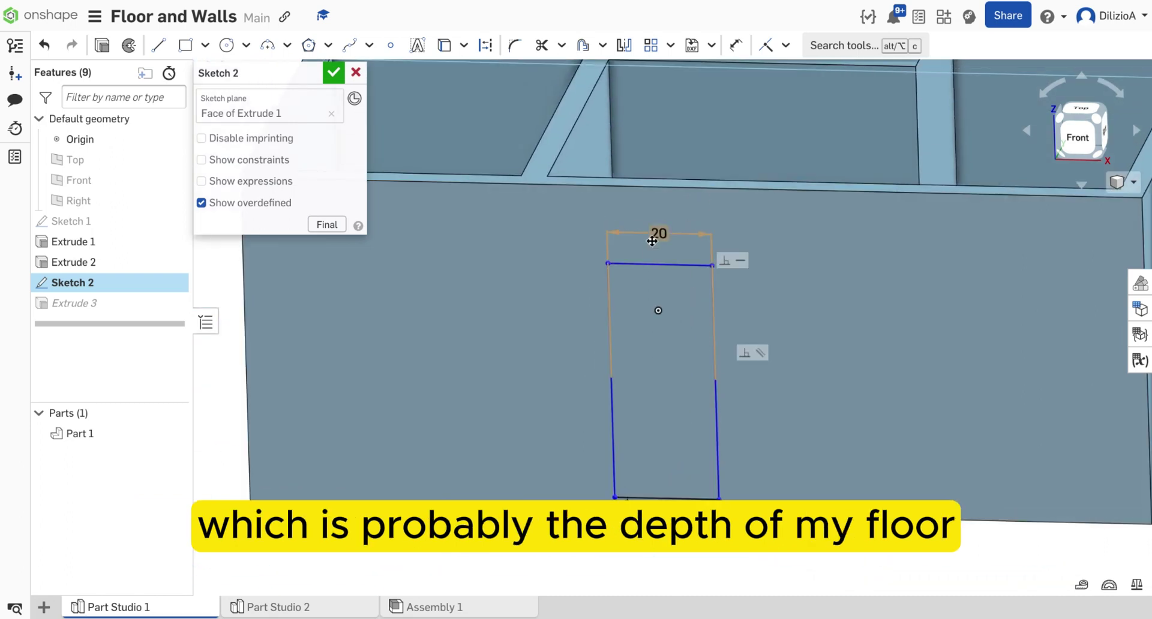
pyautogui.click(736, 45)
pyautogui.click(607, 369)
pyautogui.click(594, 376)
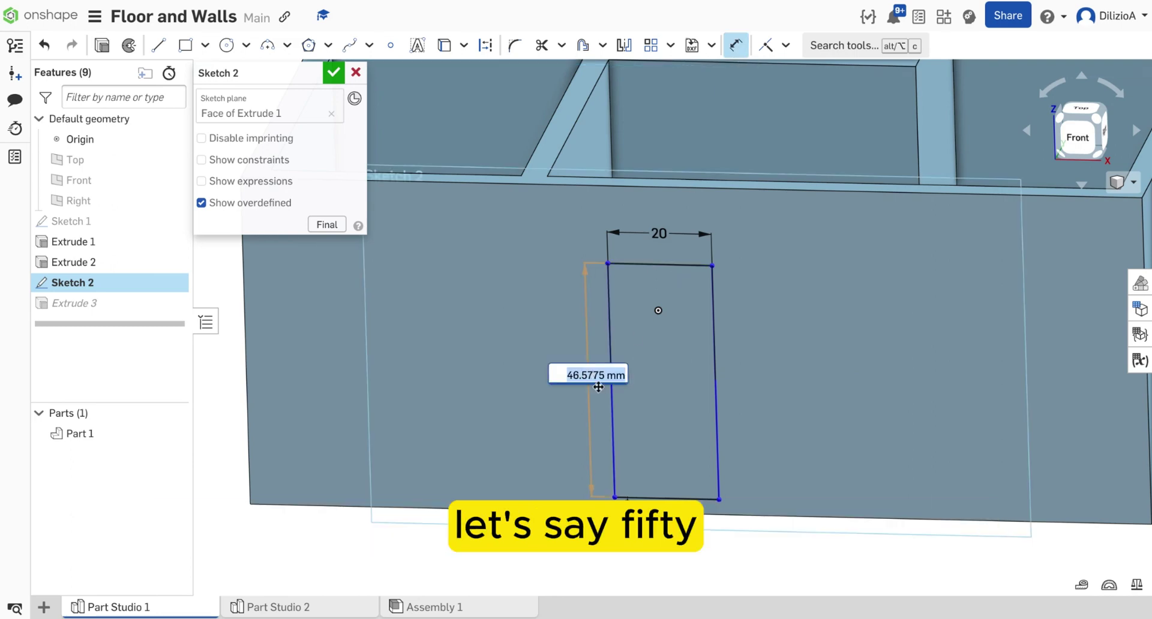
pyautogui.write('50')
pyautogui.press('Return')
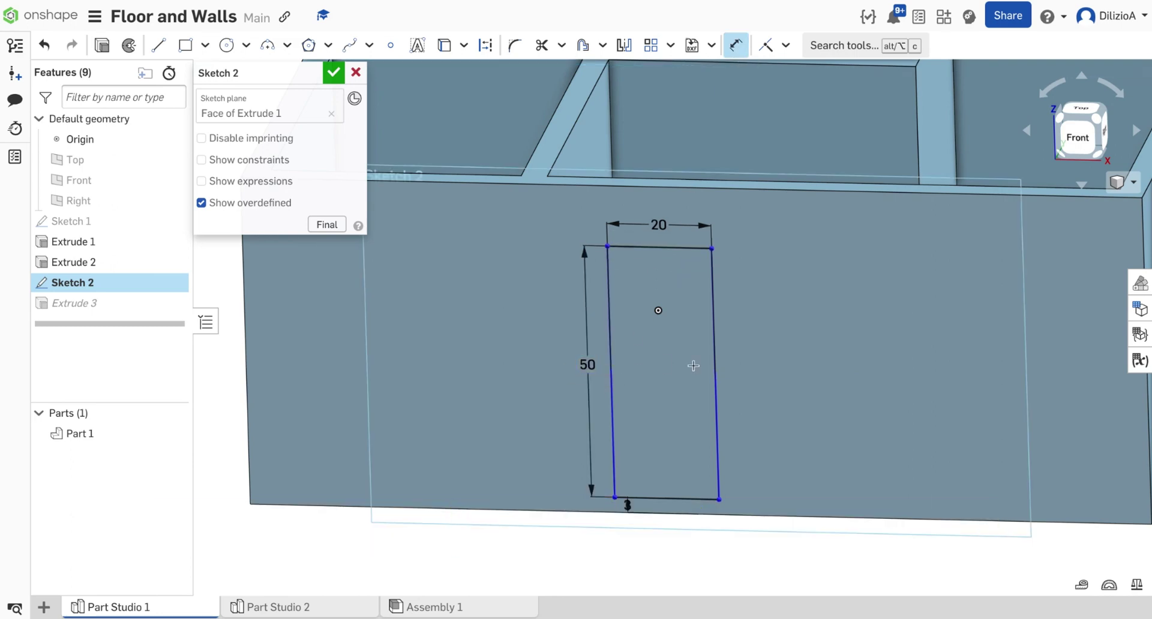
pyautogui.moveTo(693, 365); pyautogui.dragTo(682, 358, button='right')
pyautogui.click(334, 72)
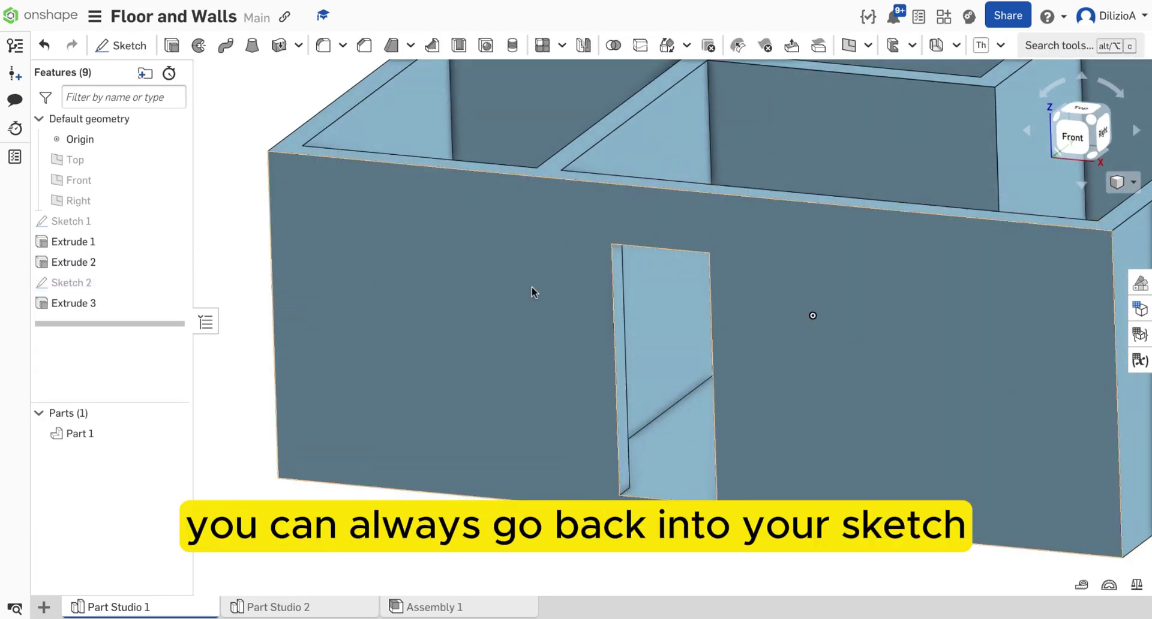
# - Start a sketch on the entry room's interior side wall and draw a door rectangle about 49 mm high from the floor edge
pyautogui.moveTo(532, 287)
pyautogui.mouseDown(button='right')
pyautogui.moveTo(549, 279)
pyautogui.moveTo(536, 263)
pyautogui.moveTo(468, 301)
pyautogui.moveTo(589, 308)
pyautogui.mouseUp(button='right')
pyautogui.click(607, 218)
pyautogui.click(137, 53)
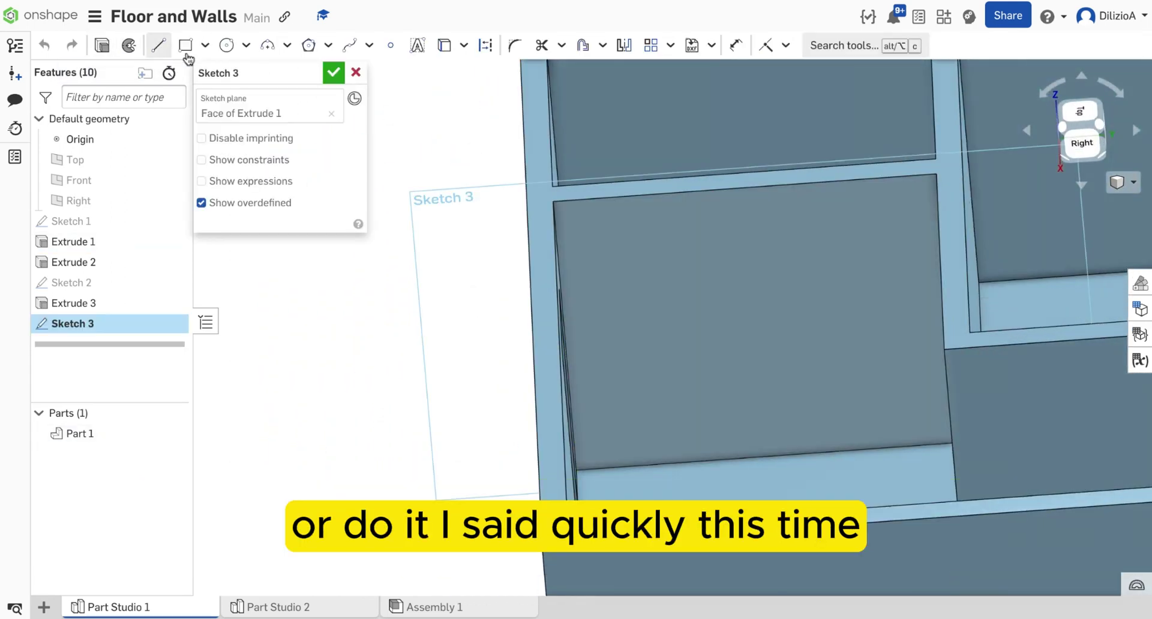
pyautogui.click(740, 458)
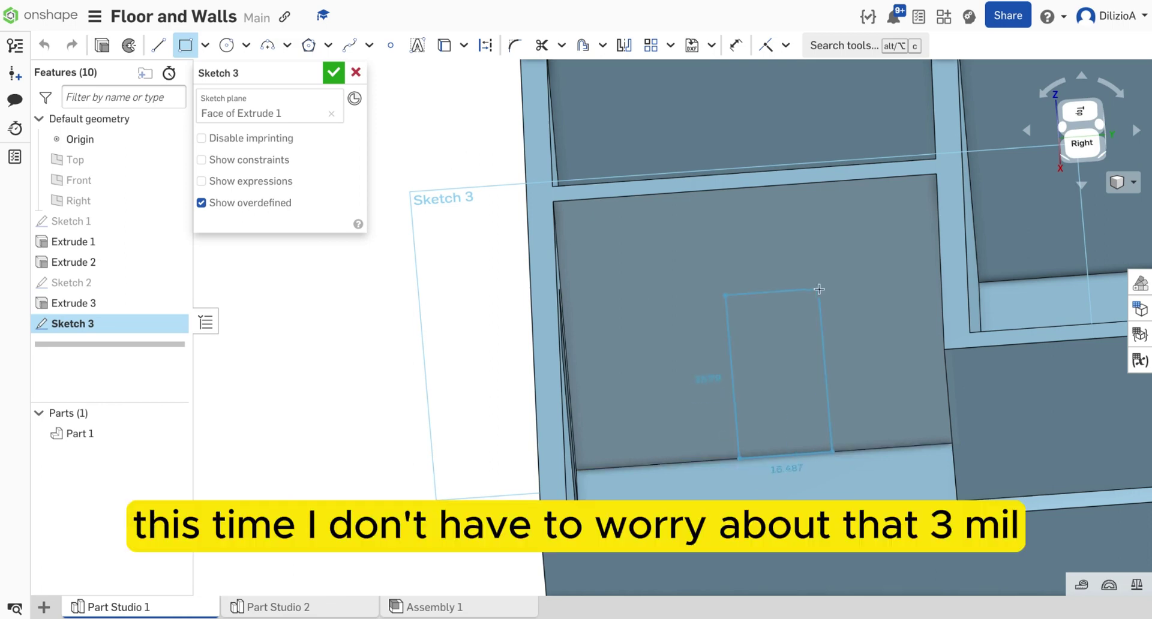
pyautogui.click(819, 239)
pyautogui.write('3')
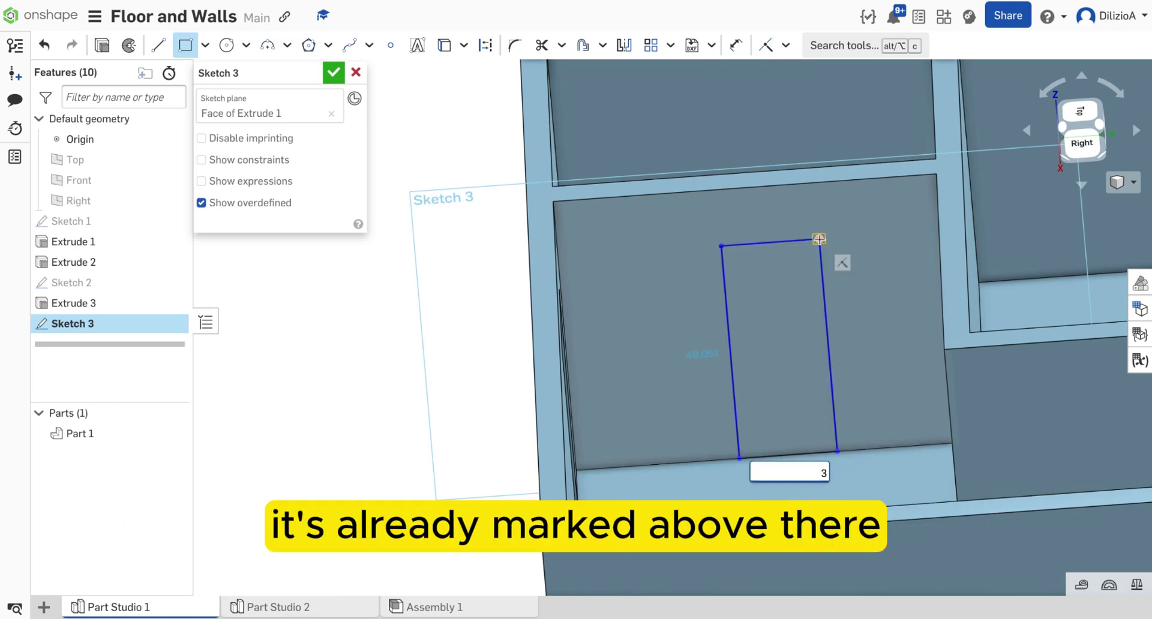
pyautogui.press('Return')
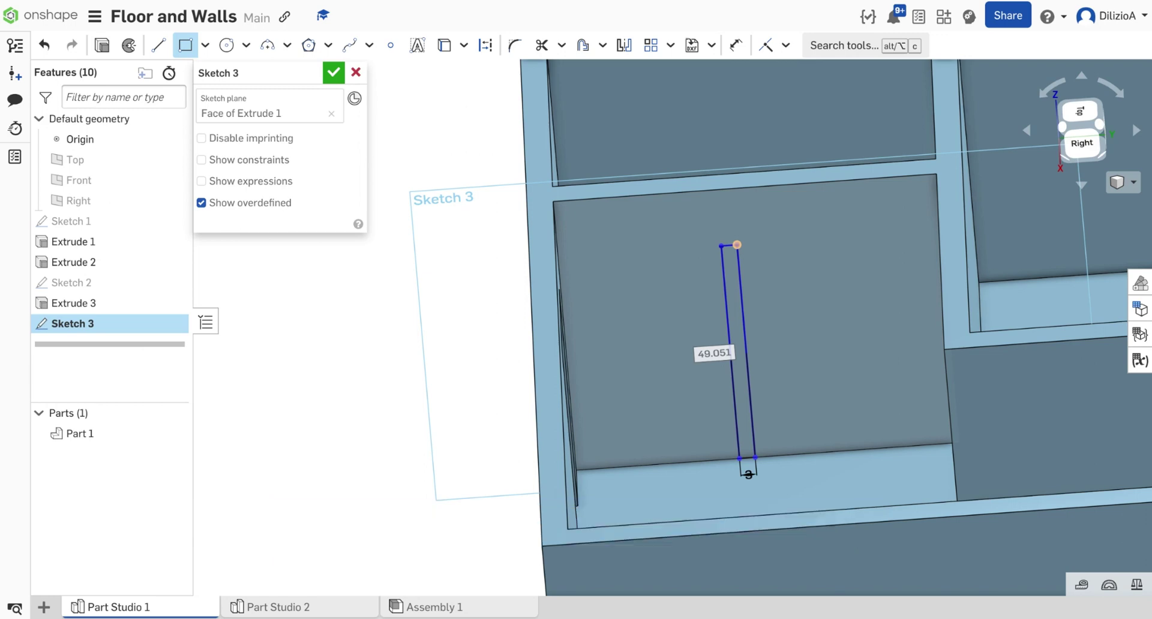
pyautogui.hotkey('ctrl', 'z')
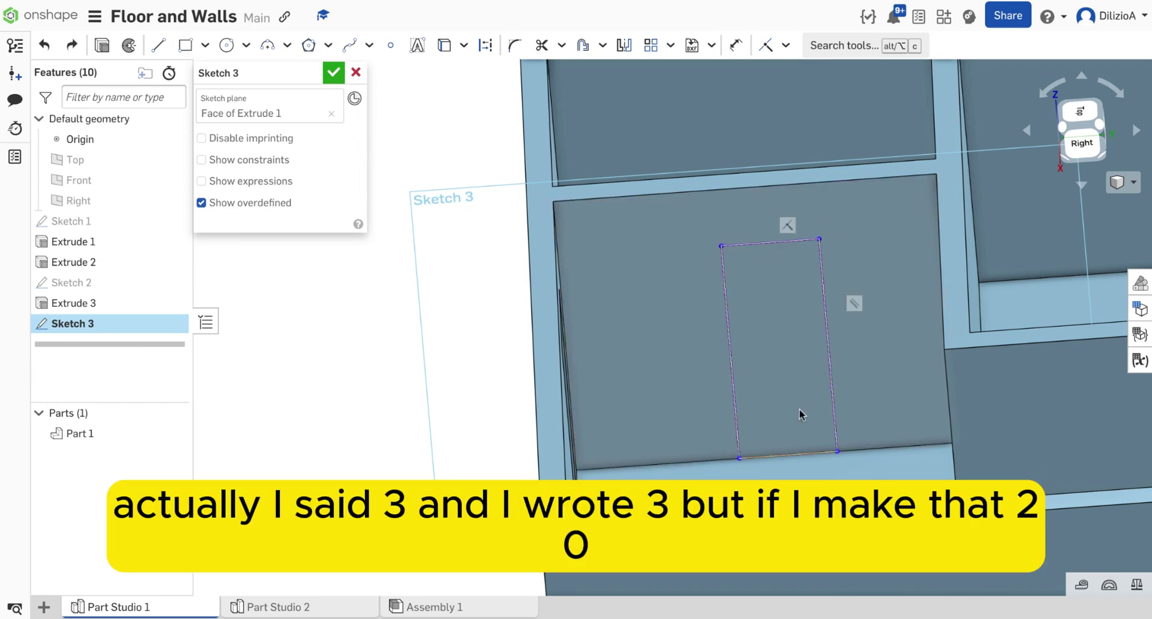
# - Dimension the bottom line of the interior door rectangle as 20 mm
pyautogui.press('u')
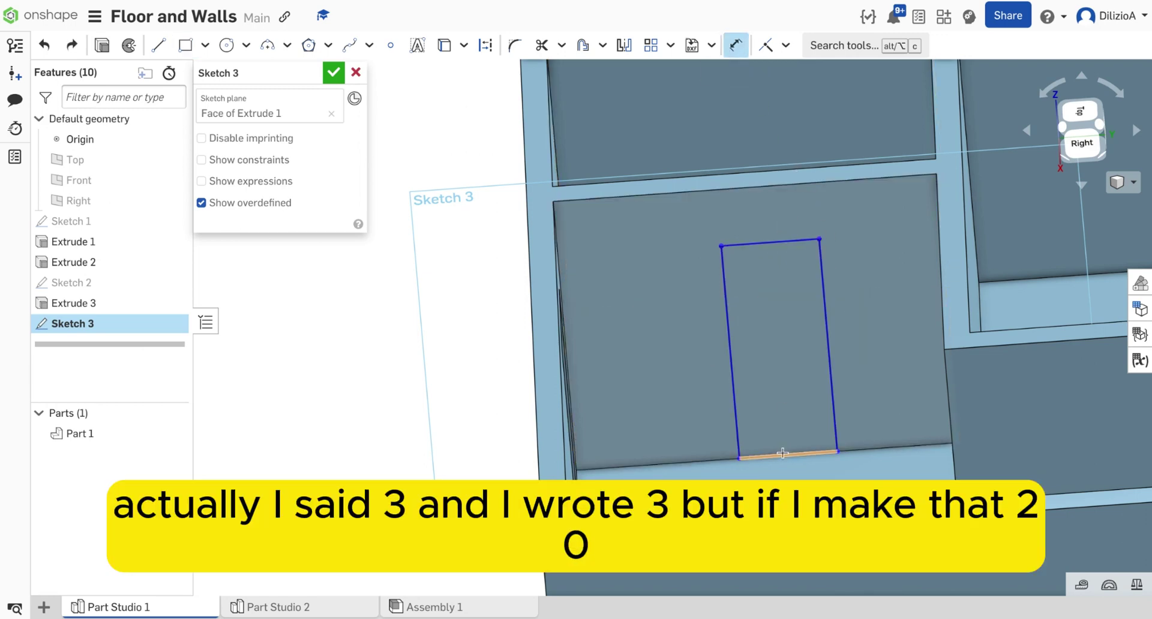
pyautogui.click(782, 453)
pyautogui.click(786, 479)
pyautogui.write('20')
pyautogui.press('Return')
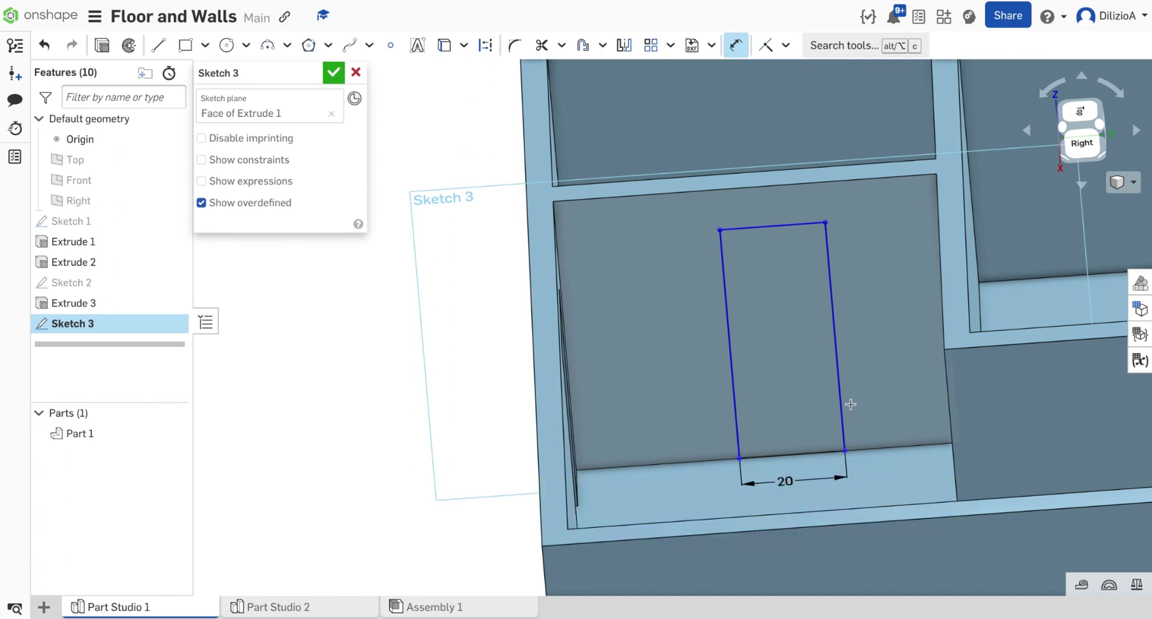
# - Dimension the interior door rectangle's height as 50 mm and finish the sketch
pyautogui.click(732, 382)
pyautogui.click(690, 384)
pyautogui.write('5')
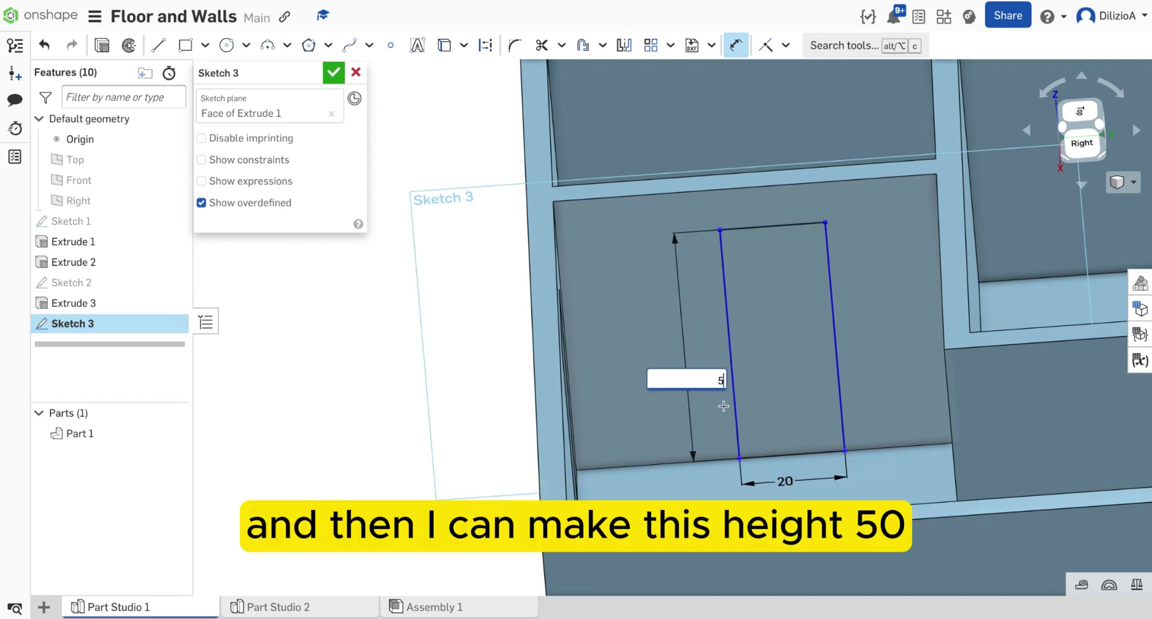
pyautogui.write('0')
pyautogui.press('Return')
pyautogui.scroll(-3, 933, 384)
pyautogui.moveTo(908, 391); pyautogui.dragTo(954, 384, button='right')
pyautogui.click(334, 73)
# - Start a sketch on the entry room's back wall and draw a door rectangle 20 mm wide and 40 mm high from the floor edge
pyautogui.moveTo(882, 340)
pyautogui.mouseDown(button='right')
pyautogui.moveTo(959, 349)
pyautogui.moveTo(889, 376)
pyautogui.mouseUp(button='right')
pyautogui.moveTo(980, 361); pyautogui.dragTo(1001, 373, button='right')
pyautogui.click(120, 45)
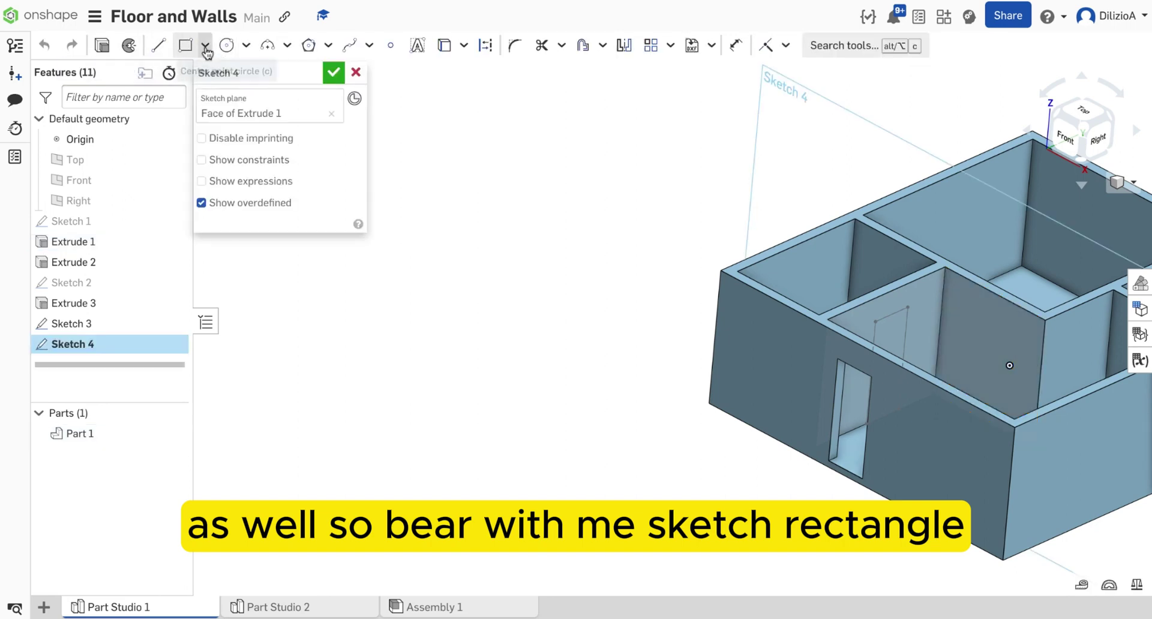
pyautogui.click(185, 45)
pyautogui.moveTo(801, 312); pyautogui.dragTo(968, 390, button='right')
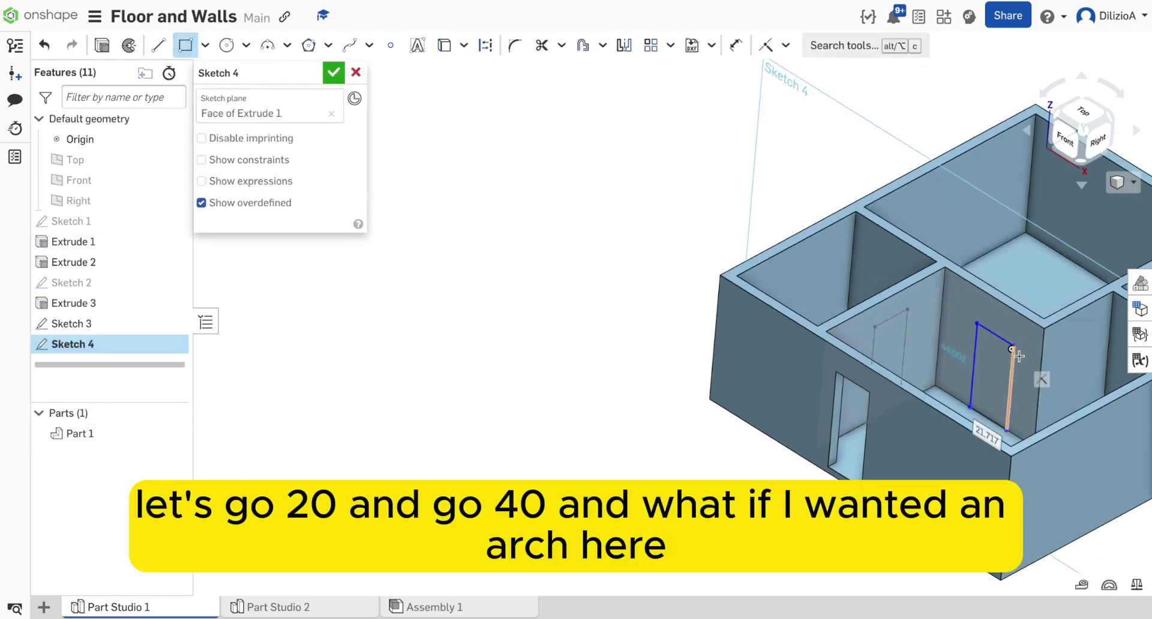
pyautogui.write('20')
pyautogui.press('Tab')
pyautogui.write('4')
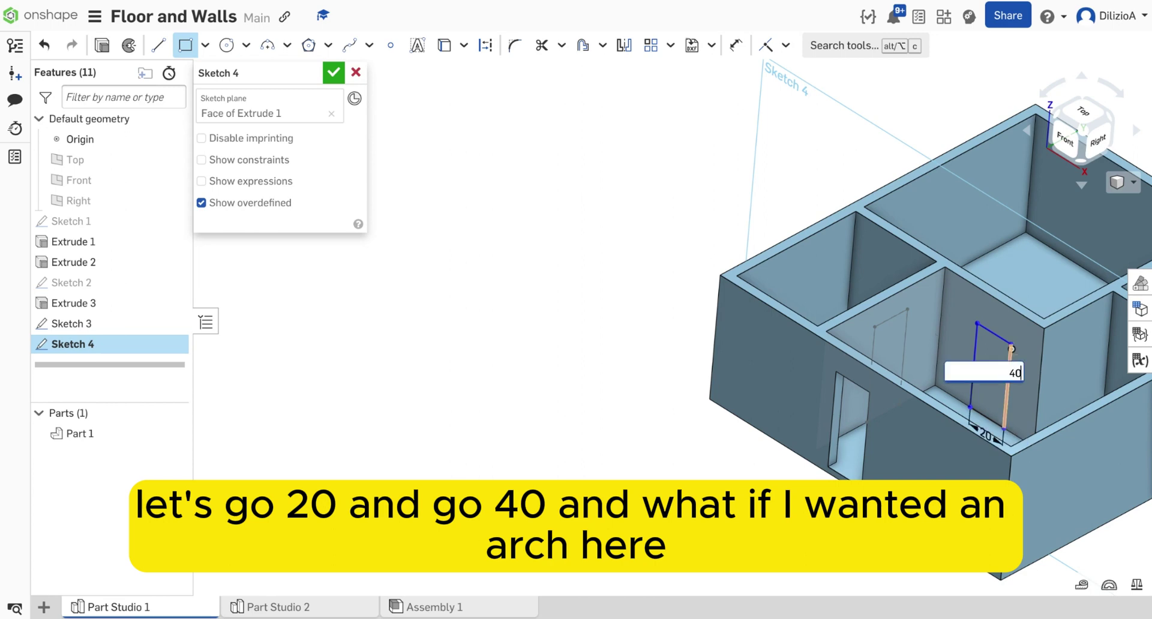
pyautogui.write('0')
pyautogui.press('Return')
# - Widen the back wall's door rectangle to 30 mm
pyautogui.scroll(3, 1003, 367)
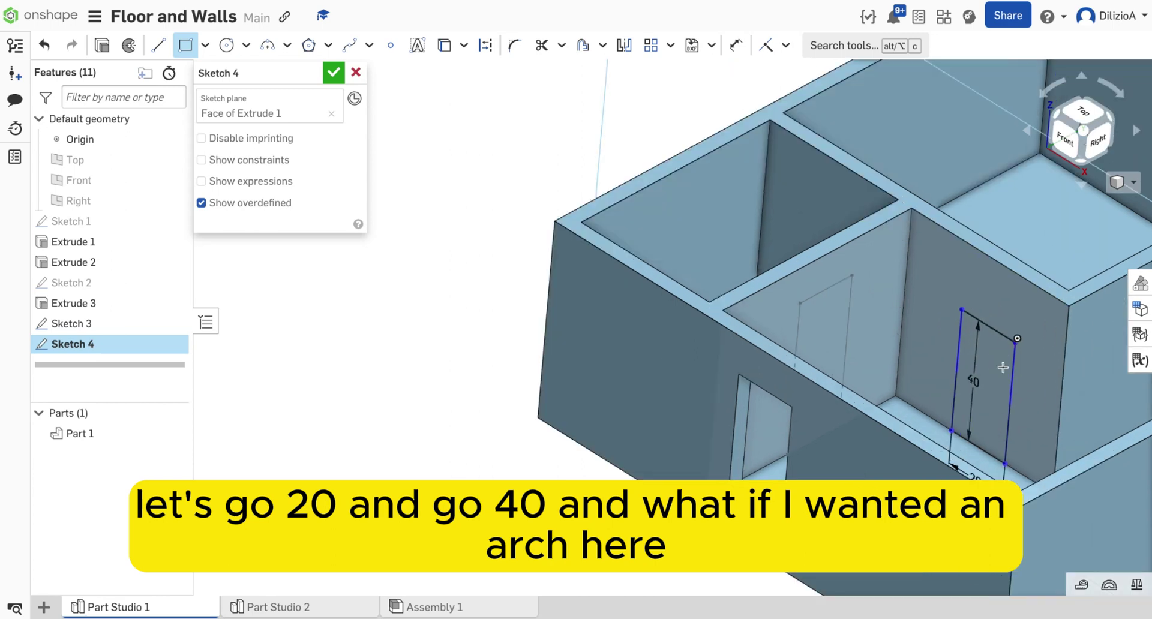
pyautogui.press('Escape')
pyautogui.doubleClick(975, 478)
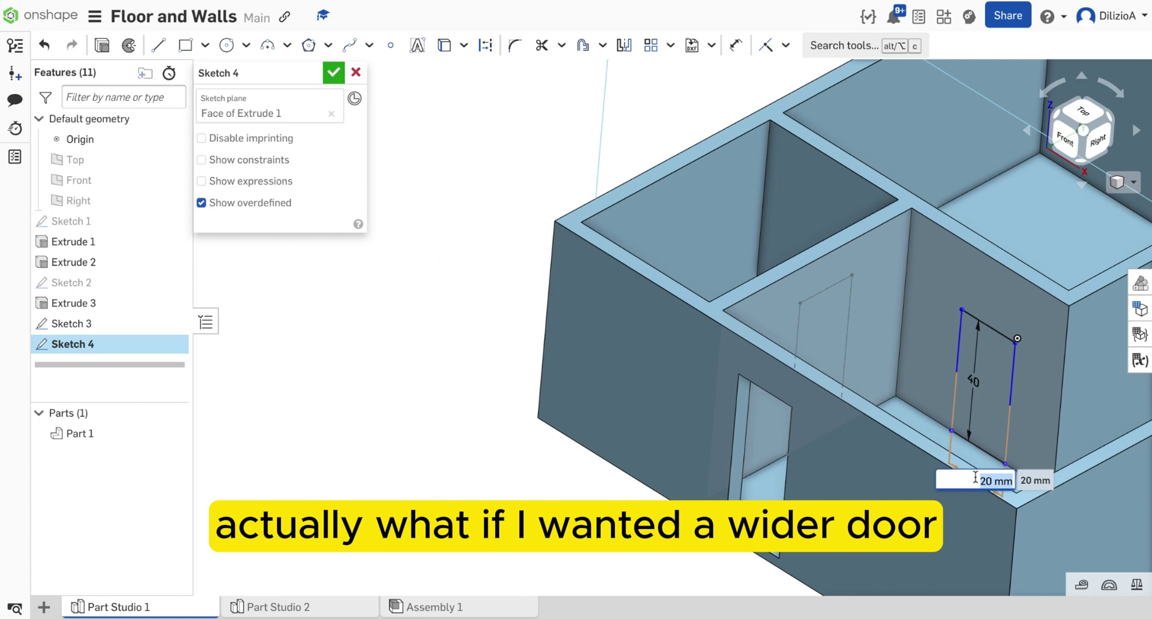
pyautogui.write('30')
pyautogui.press('Return')
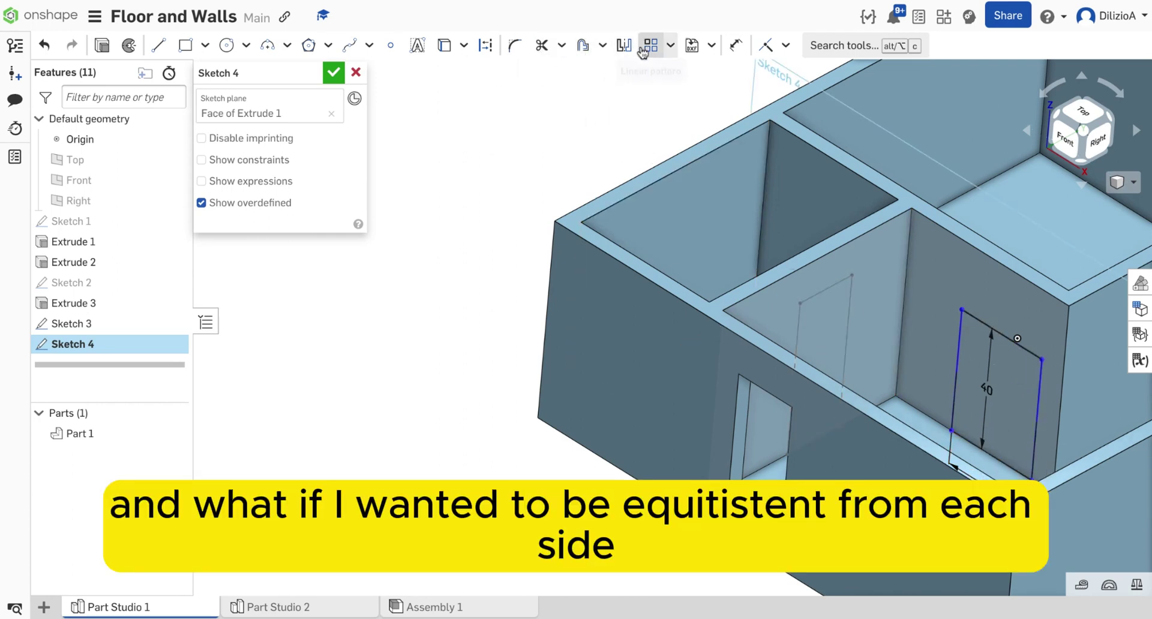
# - Dimension the door rectangle's near side line 10 mm from the room's inner wall corner
pyautogui.click(736, 45)
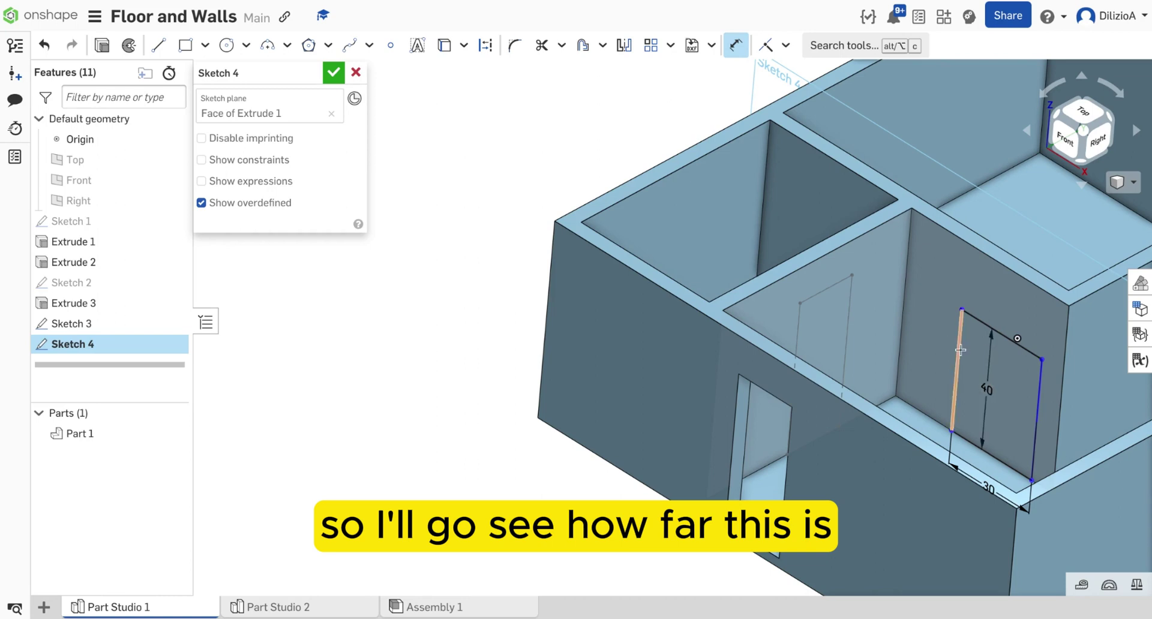
pyautogui.click(906, 328)
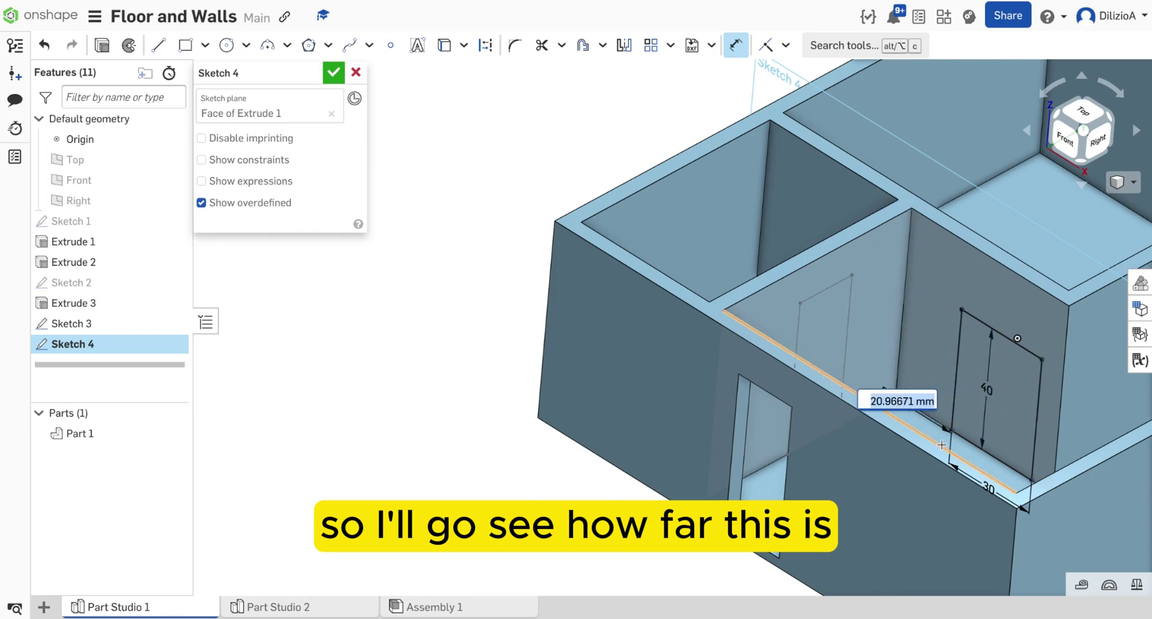
pyautogui.write('10')
pyautogui.press('Return')
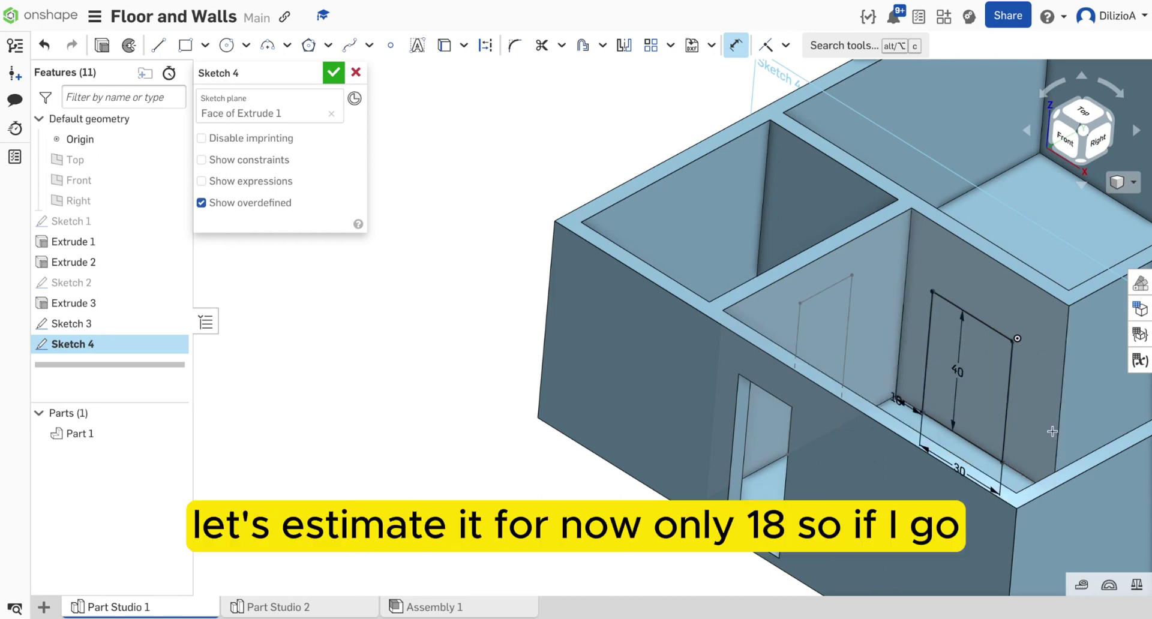
# - Dimension the door's other side line 15 mm from the wall's outer end edge and delete the conflicting 10 mm dimension
pyautogui.click(1057, 426)
pyautogui.click(1042, 509)
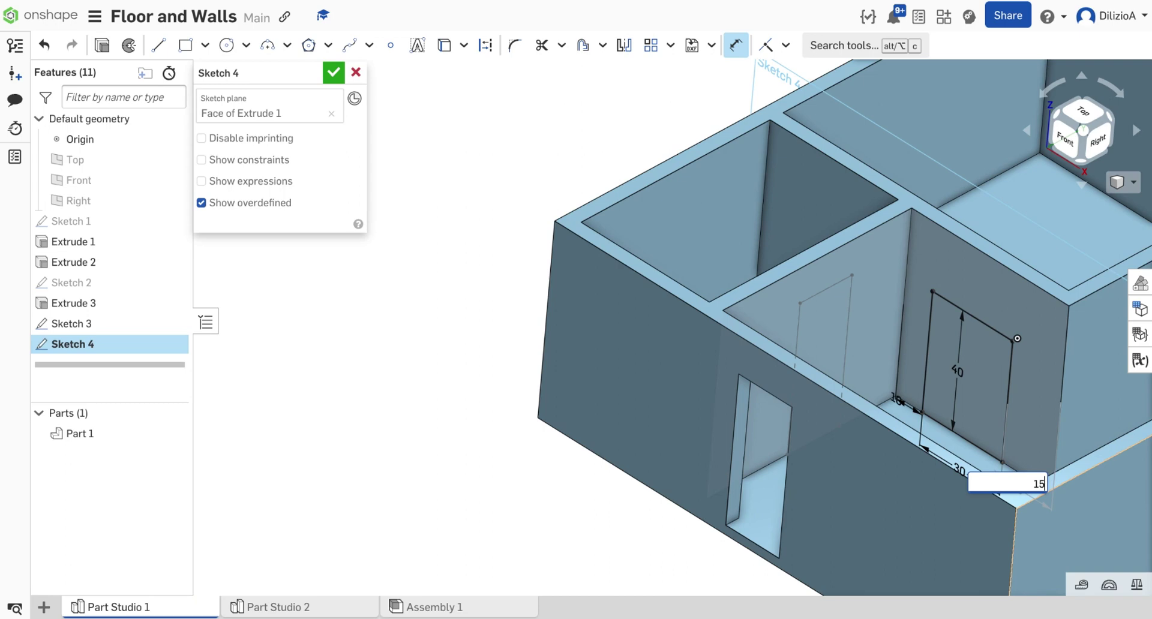
pyautogui.press('Return')
pyautogui.press('Escape')
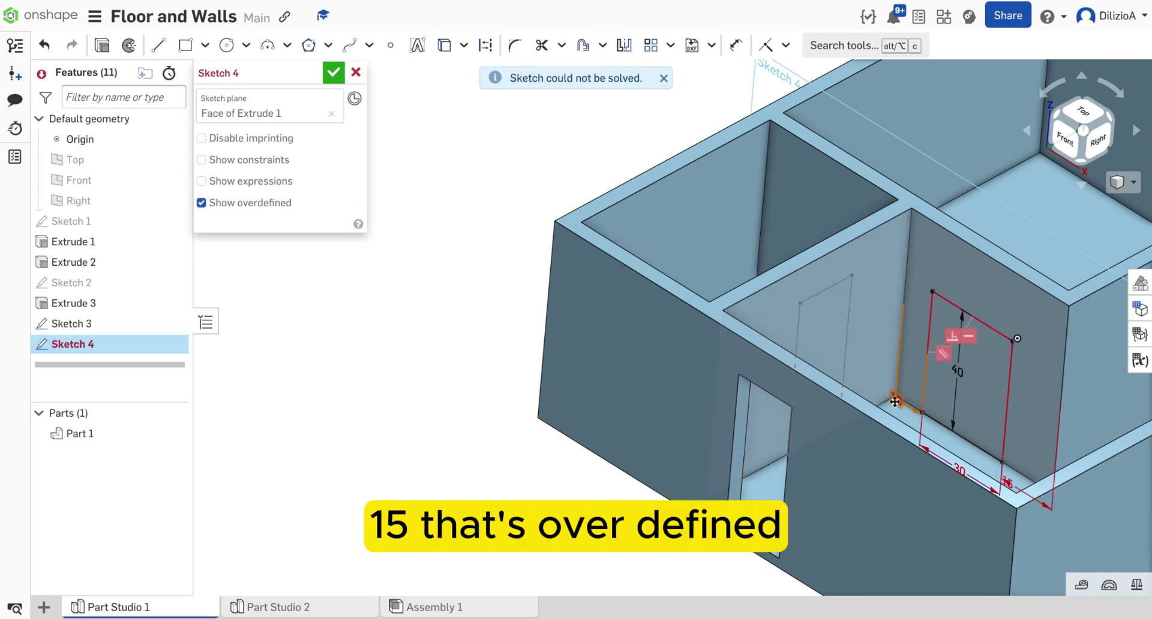
pyautogui.press('Delete')
pyautogui.scroll(2, 996, 388)
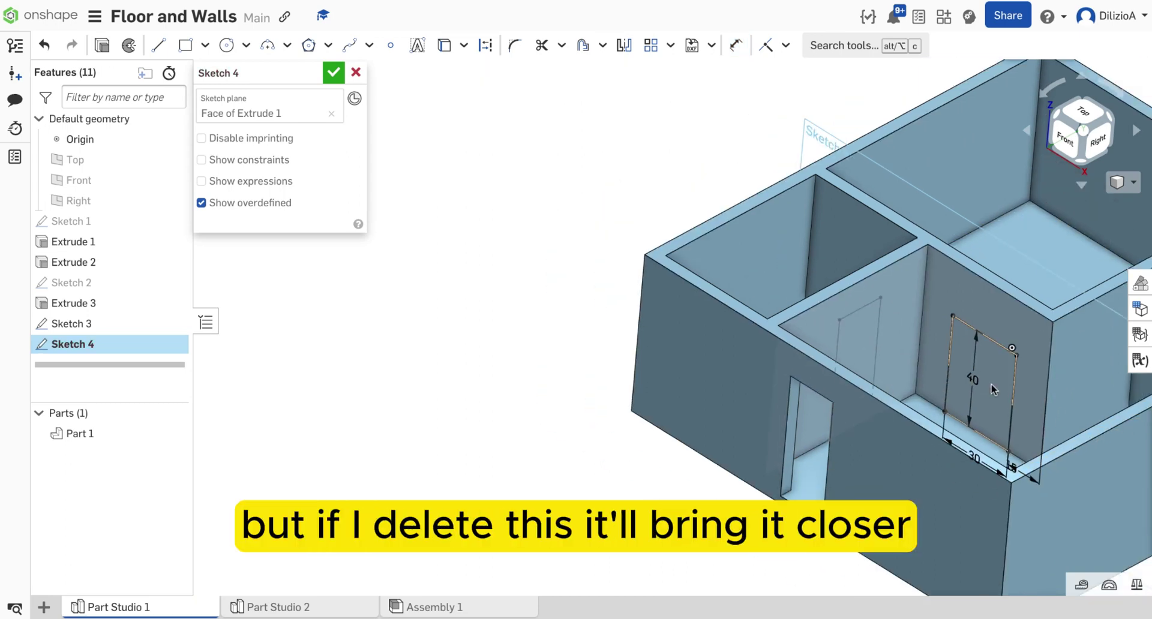
# - Draw a 15 mm radius arc above the back wall's door rectangle, joining its two upper corners
pyautogui.scroll(-4, 846, 321)
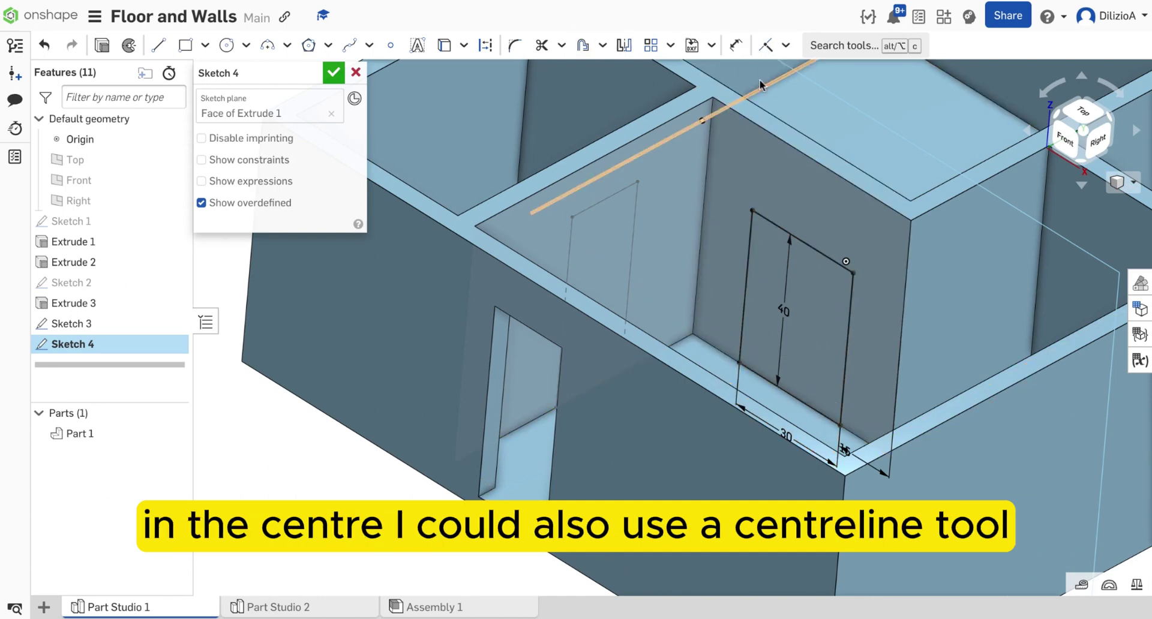
pyautogui.scroll(2, 784, 277)
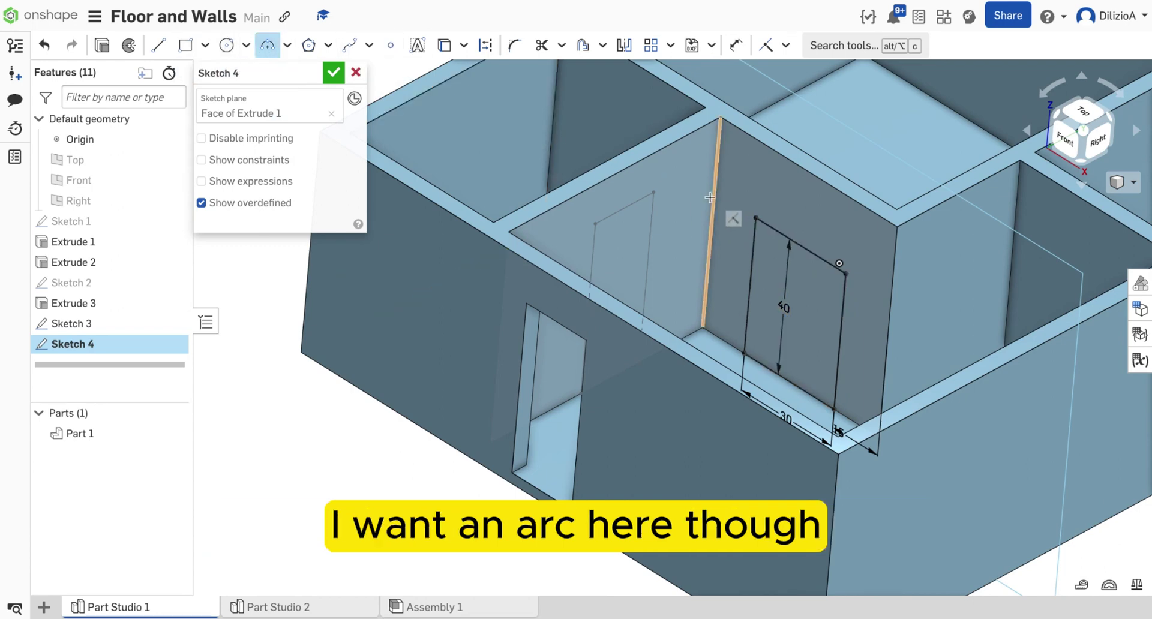
pyautogui.click(263, 46)
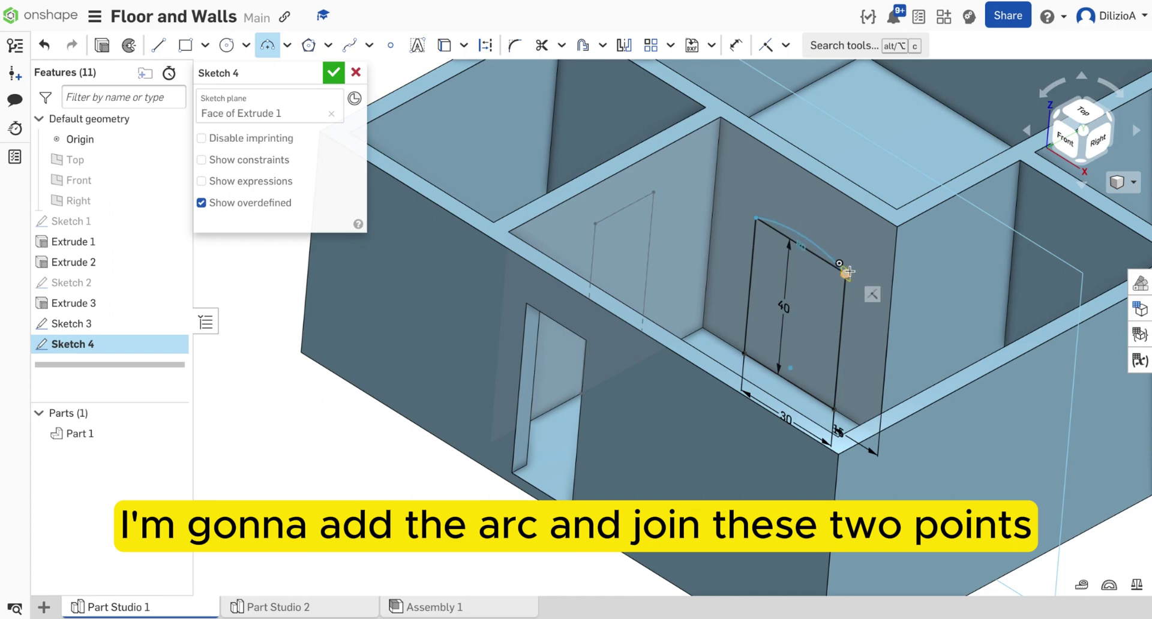
pyautogui.click(847, 247)
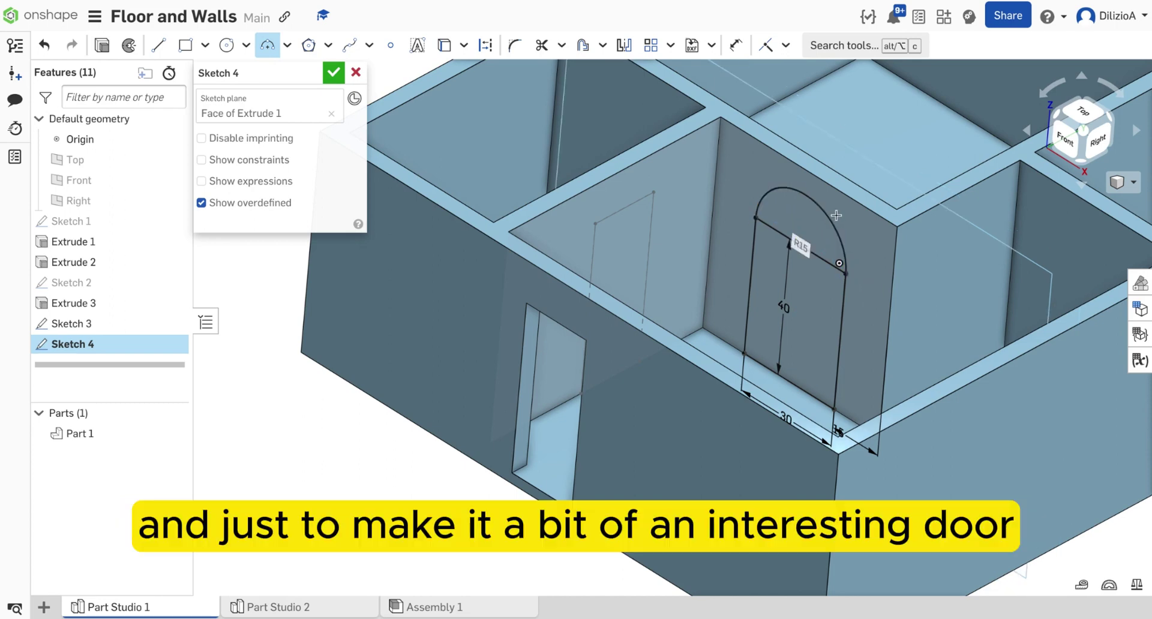
pyautogui.press('Escape')
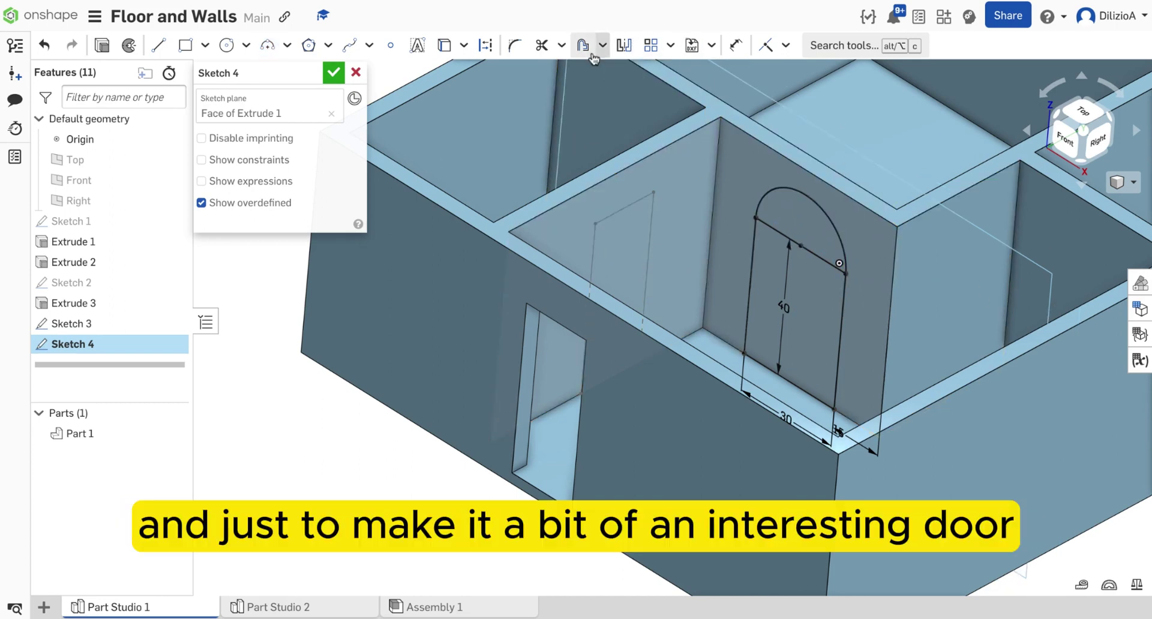
# - Trim away the rectangle's upper line beneath the arc to leave a single arched door outline
pyautogui.click(540, 54)
pyautogui.scroll(3, 798, 237)
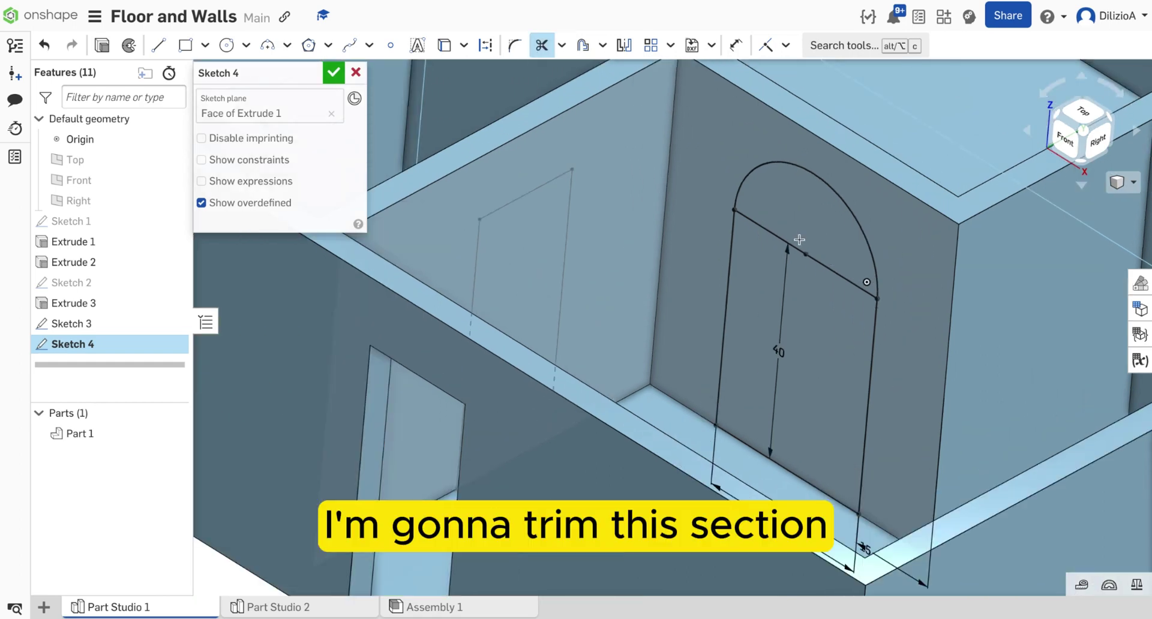
pyautogui.click(831, 271)
pyautogui.click(774, 236)
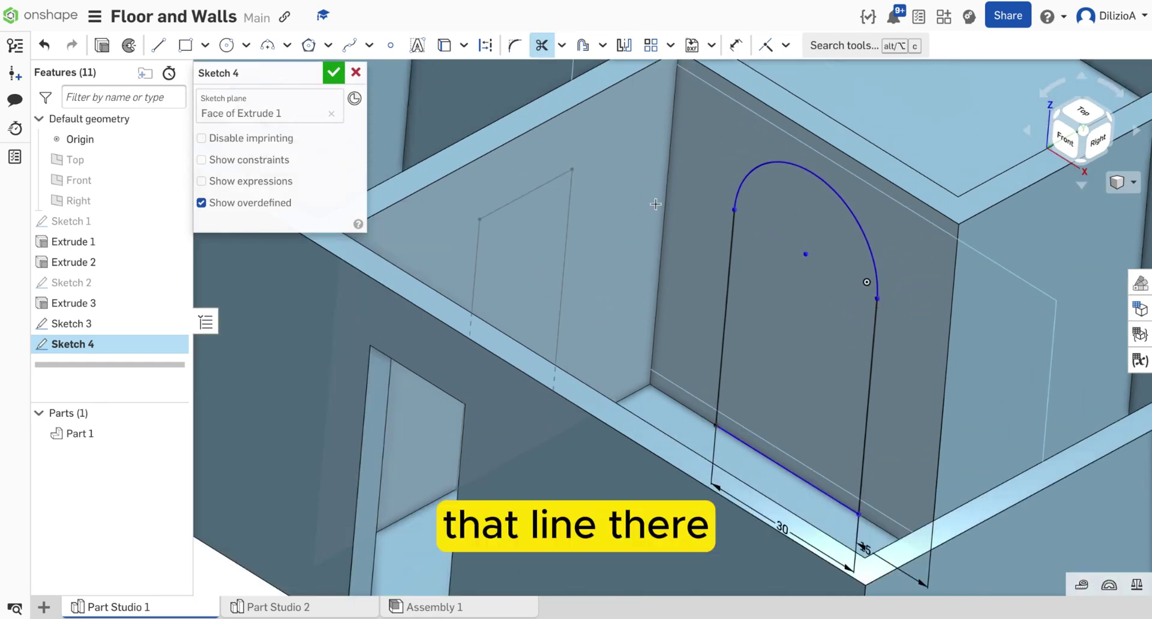
pyautogui.press('Escape')
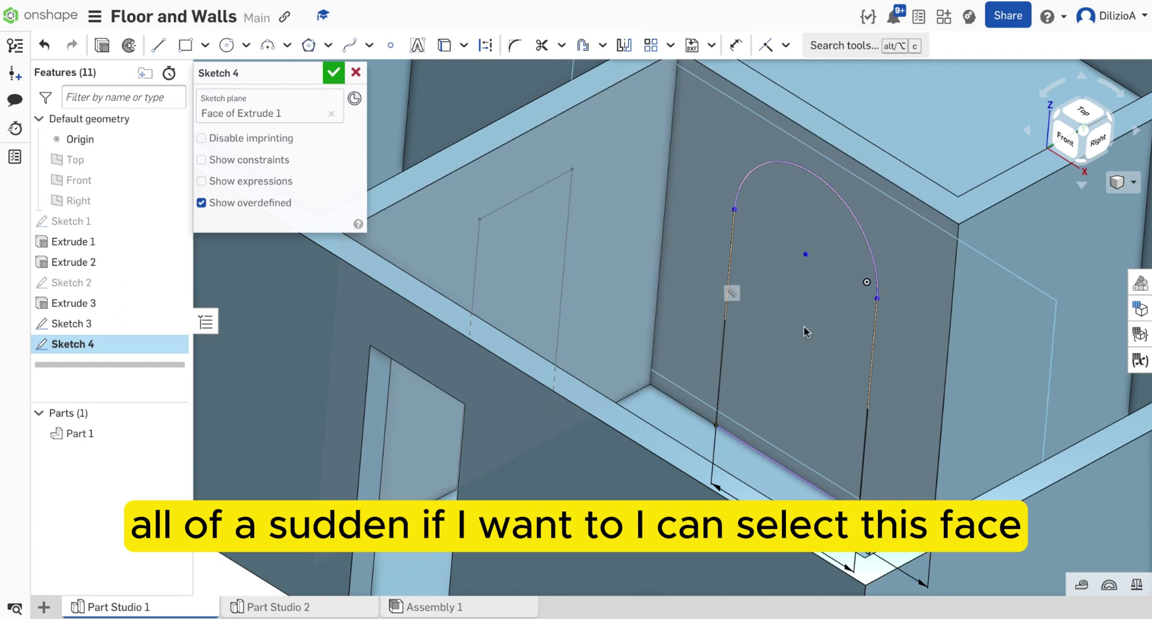
# - Extrude the arched door region 25 mm as a Remove cut through the entry room's back wall
pyautogui.click(804, 332)
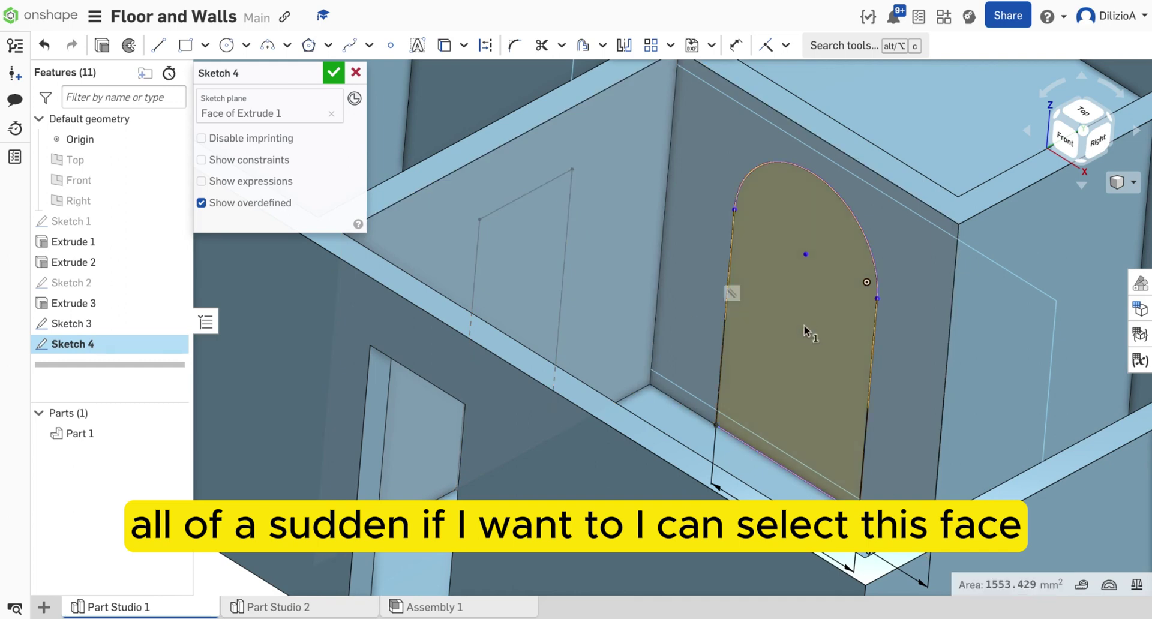
pyautogui.click(99, 54)
pyautogui.click(288, 116)
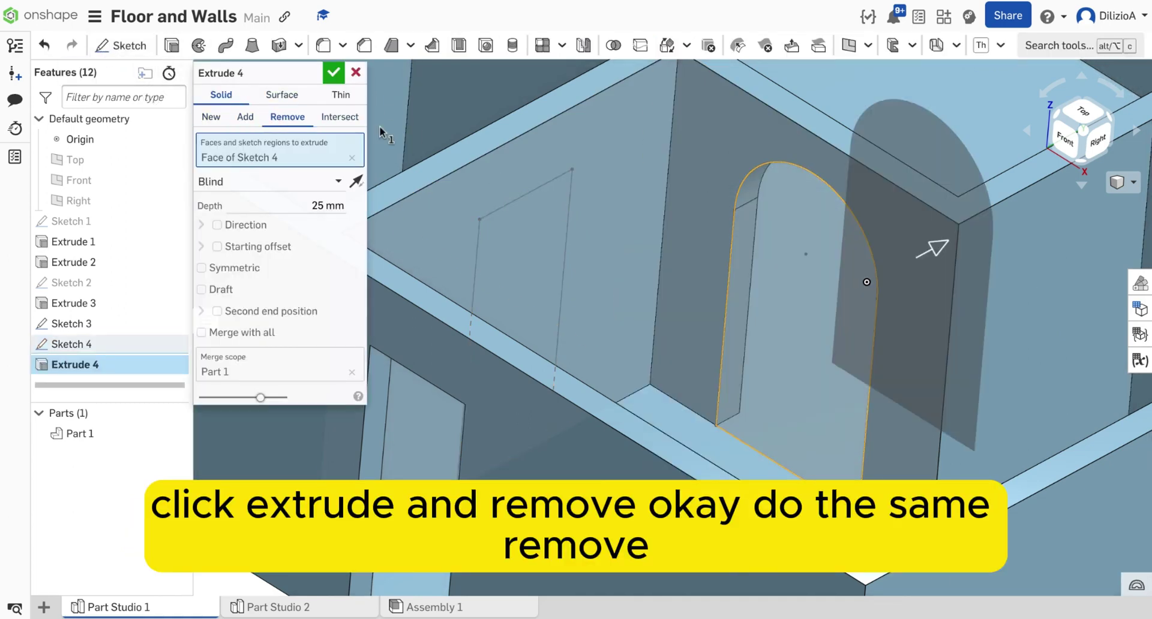
pyautogui.click(334, 73)
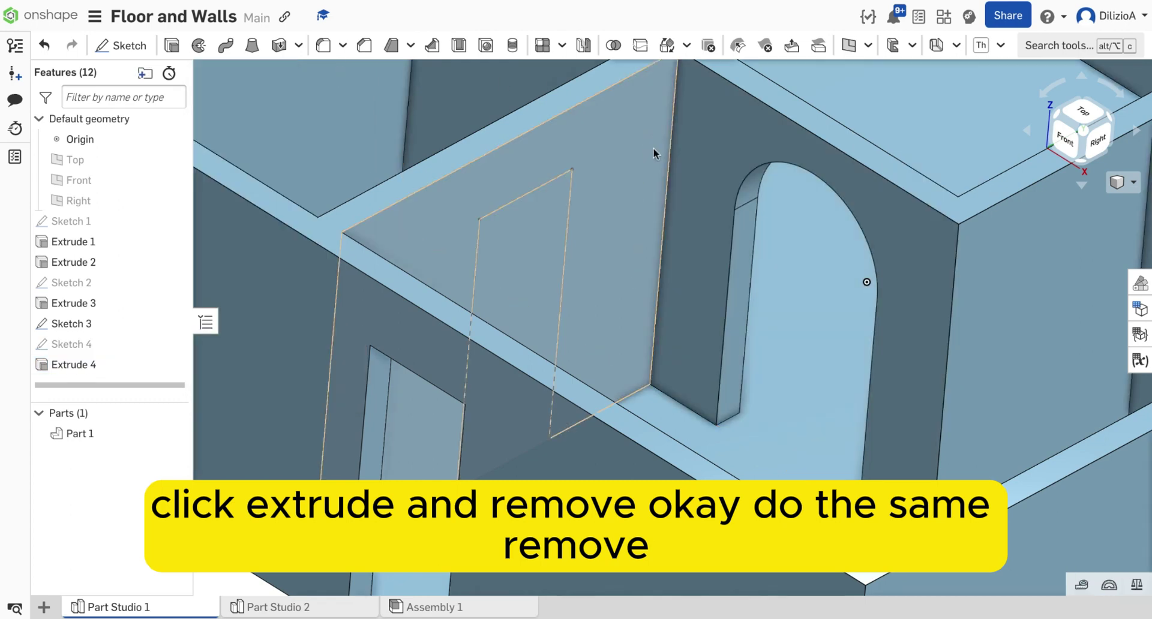
# - Cut the interior door opening by extruding the side wall's sketched door rectangle 25 mm with Remove
pyautogui.click(551, 239)
pyautogui.click(172, 45)
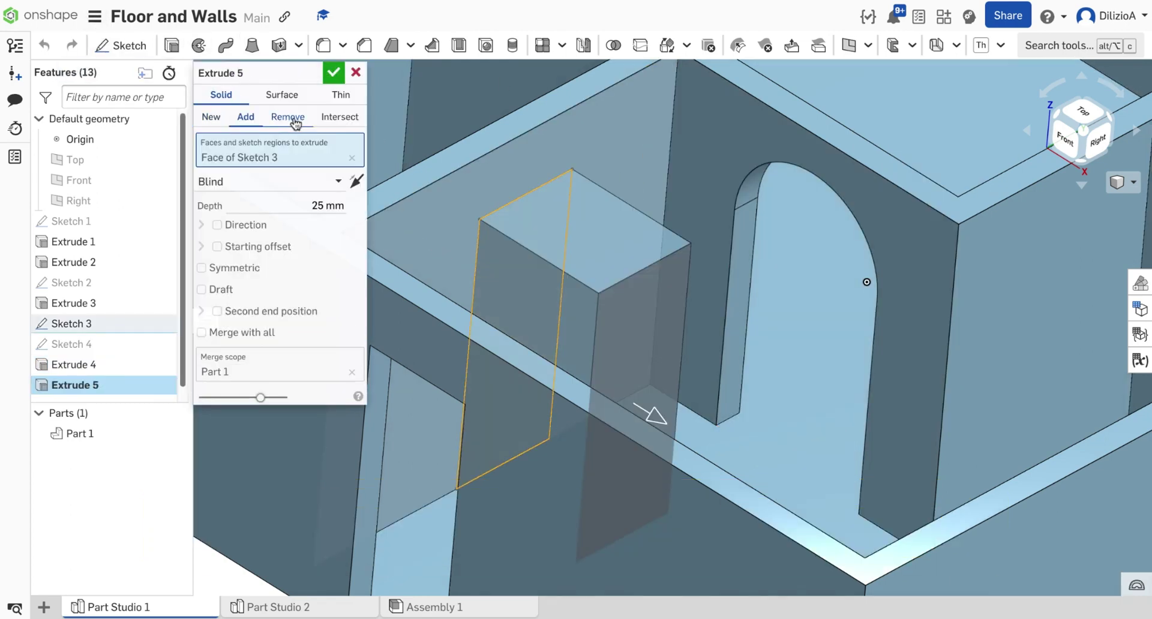
pyautogui.click(287, 116)
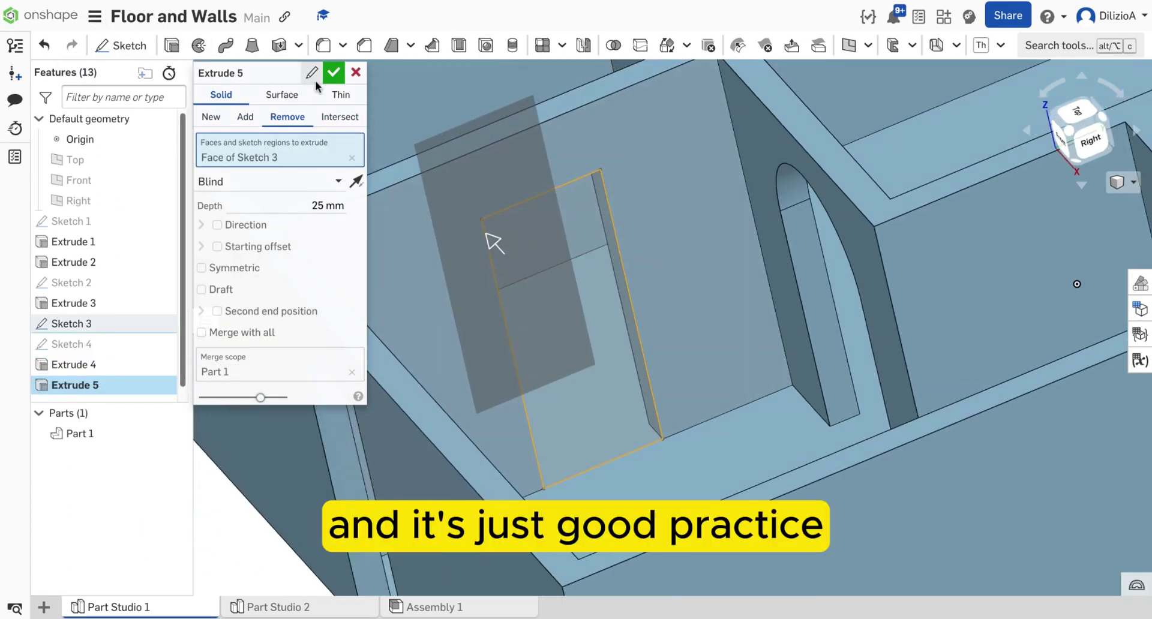
pyautogui.click(333, 73)
pyautogui.moveTo(484, 129); pyautogui.dragTo(509, 125, button='right')
pyautogui.scroll(-3, 510, 123)
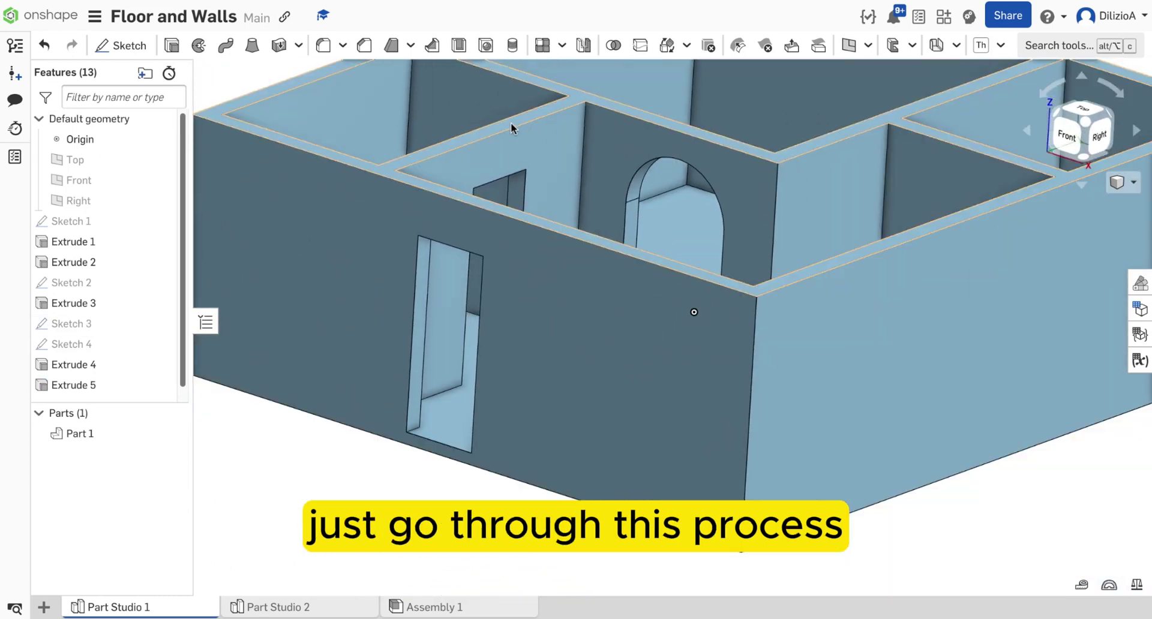
# - Start a sketch on the back wall of the room beside the arched doorway and draw a 20 by 40 mm door rectangle from the floor edge
pyautogui.moveTo(788, 158); pyautogui.dragTo(841, 182, button='right')
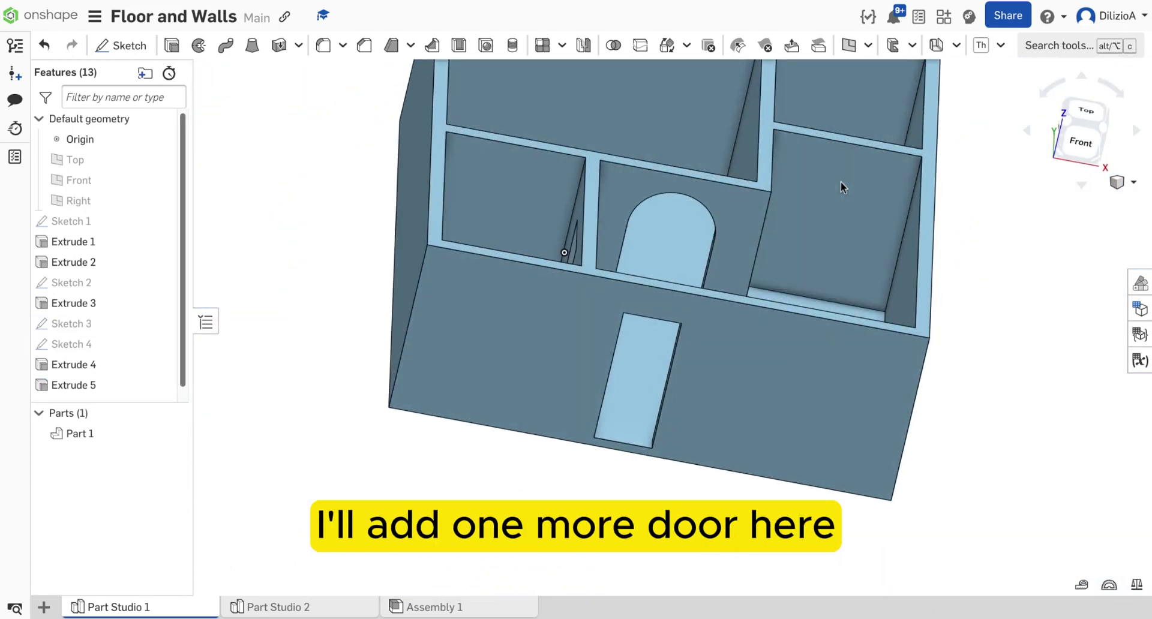
pyautogui.click(840, 182)
pyautogui.click(139, 54)
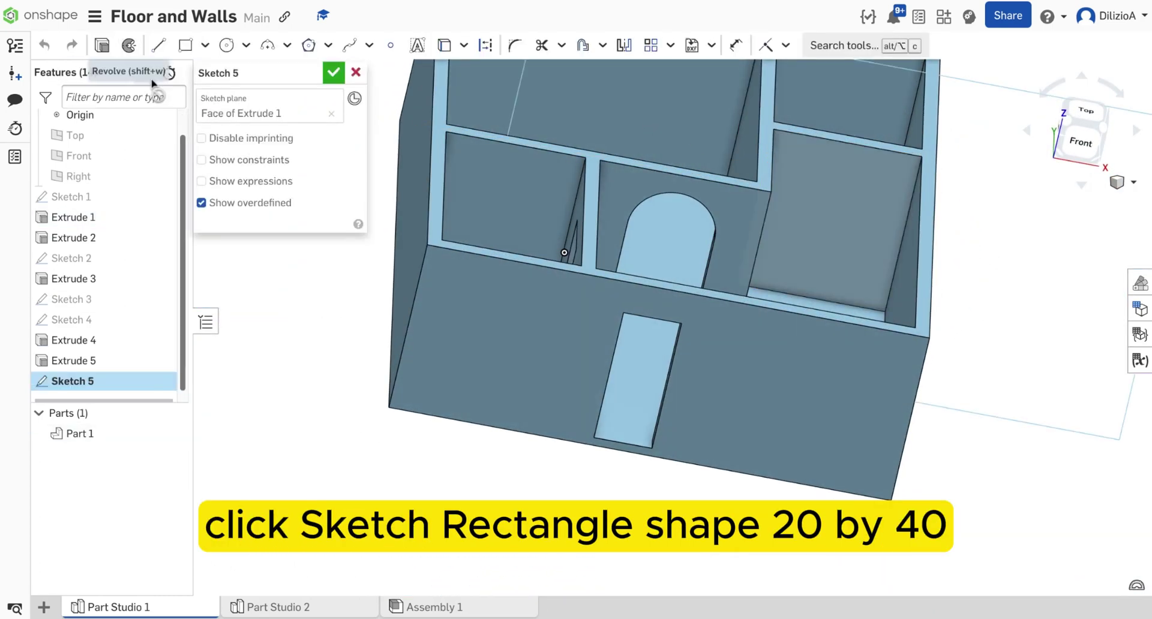
pyautogui.click(185, 45)
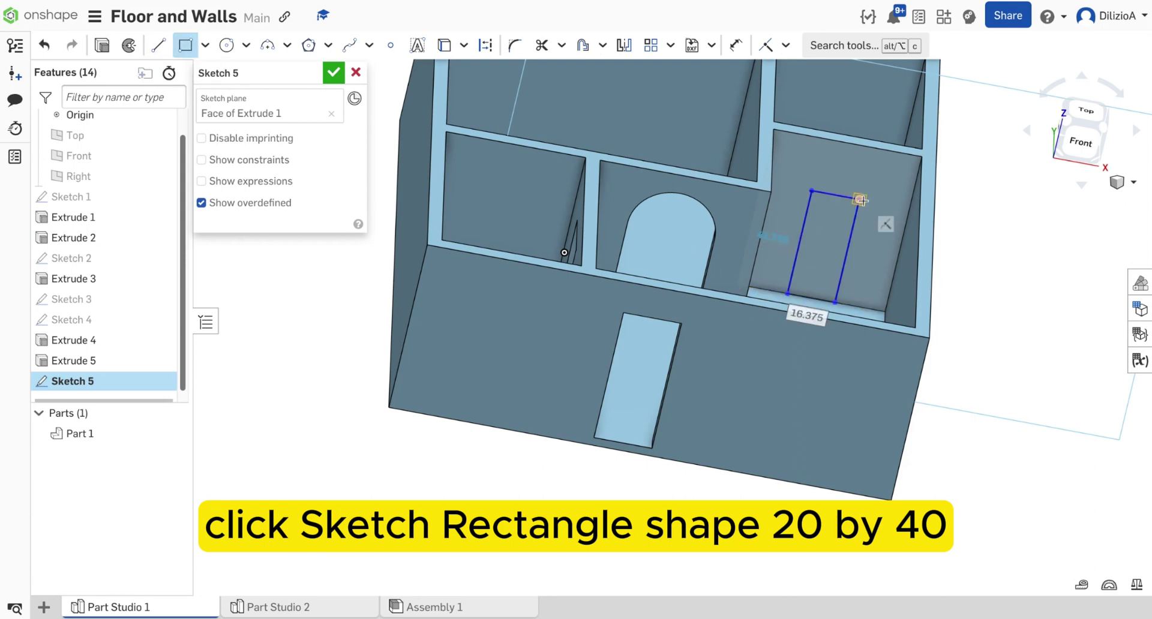
pyautogui.write('20')
pyautogui.press('Tab')
pyautogui.write('4')
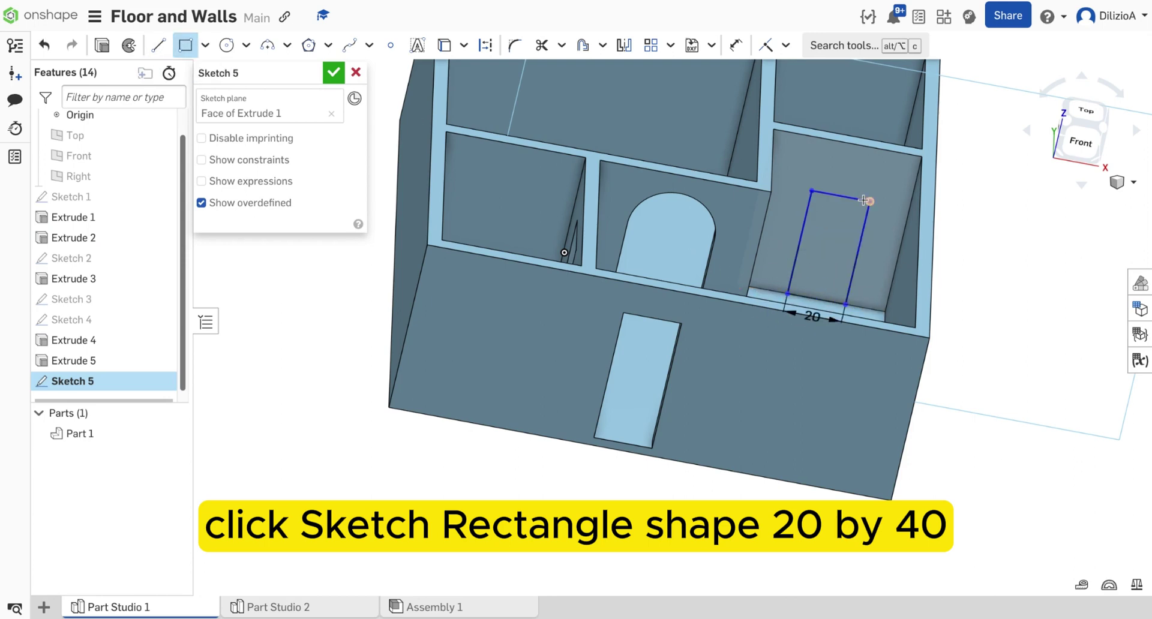
pyautogui.write('0')
pyautogui.press('Return')
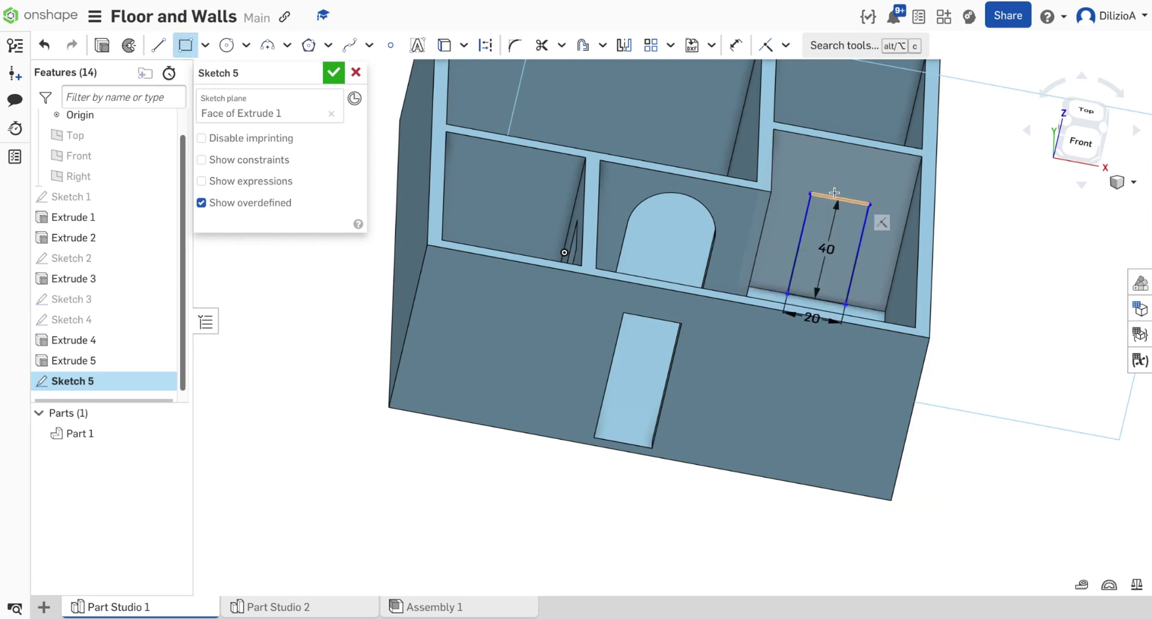
# - Set the new door rectangle's height to 50 mm and finish the sketch
pyautogui.doubleClick(828, 250)
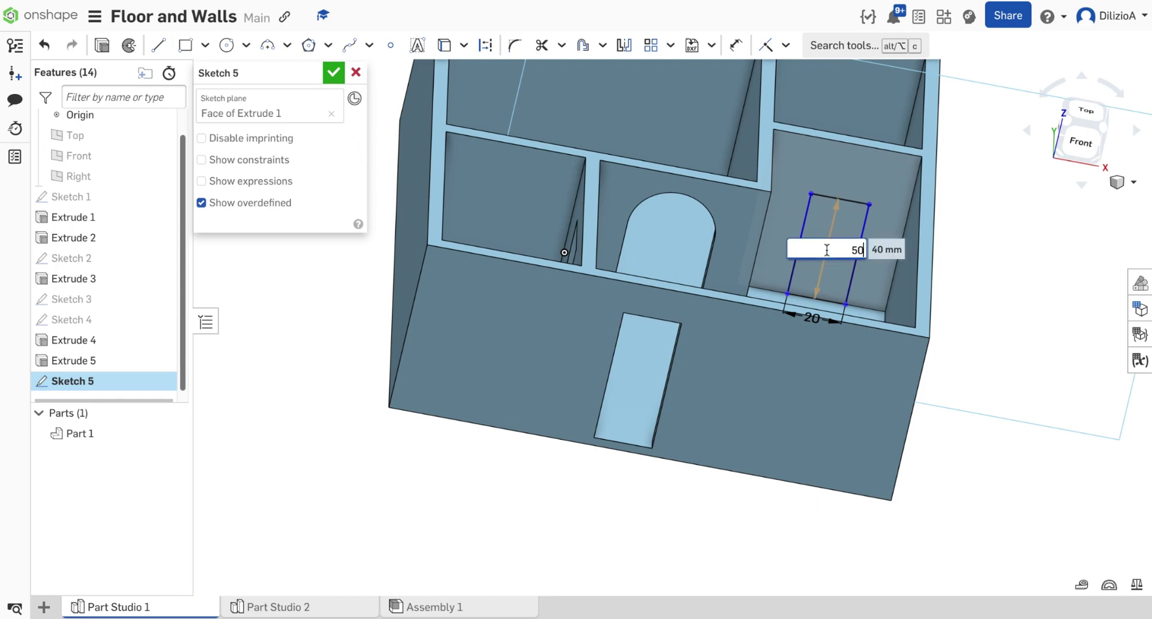
pyautogui.press('Return')
pyautogui.click(333, 73)
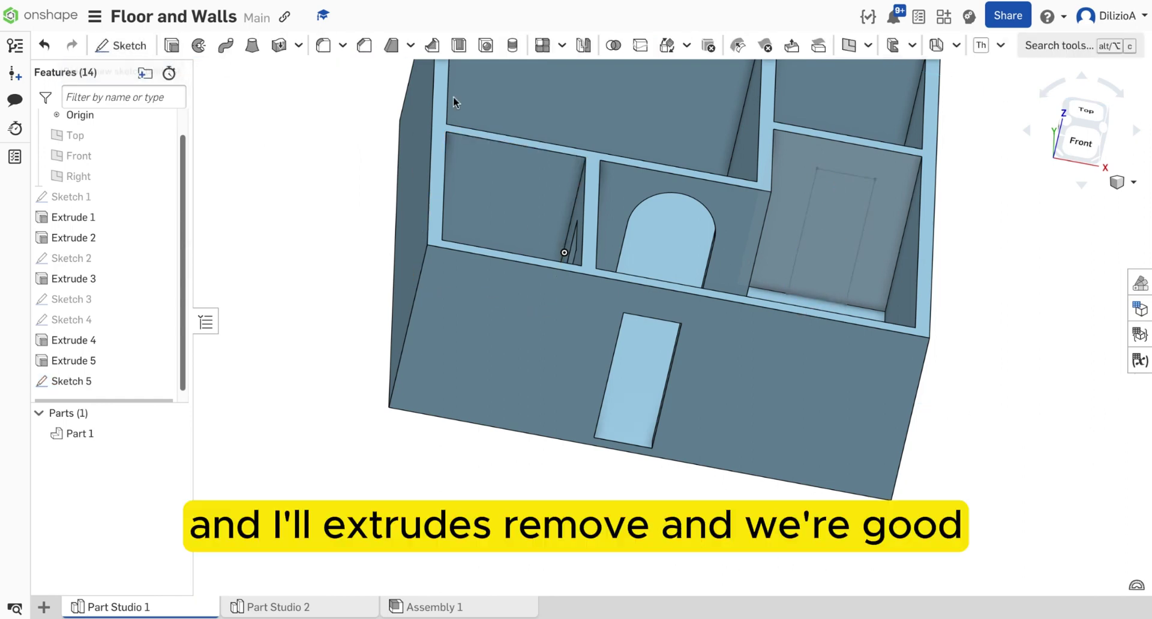
# - Extrude the new 20 mm wide door region 25 mm as a Remove cut through the wall
pyautogui.moveTo(765, 171); pyautogui.dragTo(678, 165, button='right')
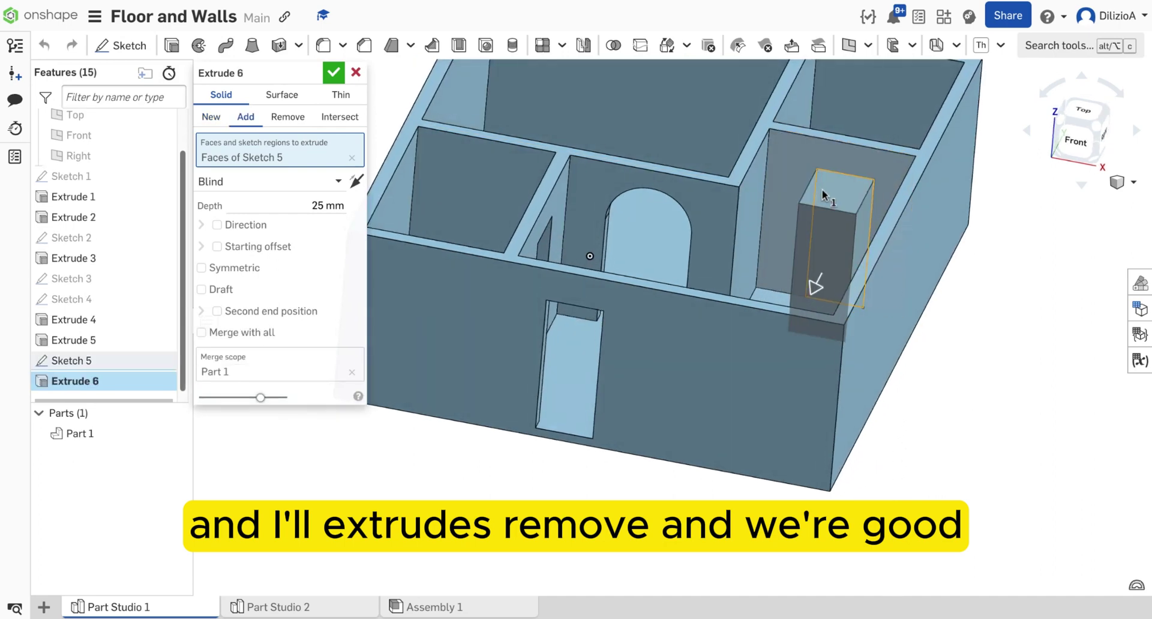
pyautogui.click(299, 117)
pyautogui.click(334, 73)
pyautogui.moveTo(750, 114); pyautogui.dragTo(789, 124, button='right')
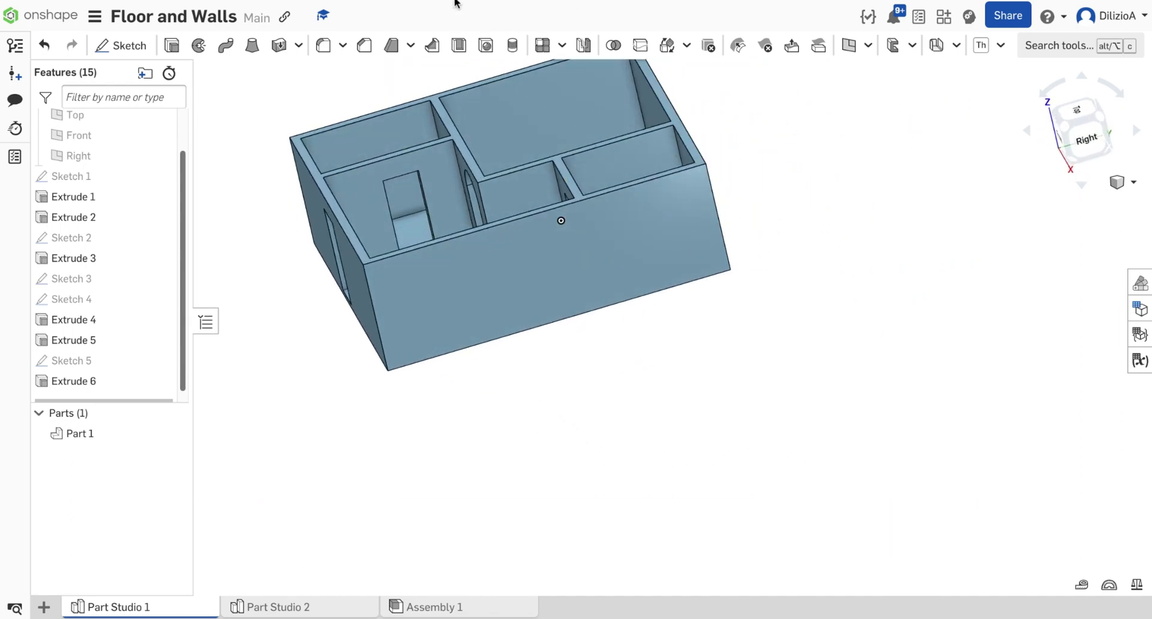
pyautogui.rightClick(498, 42)
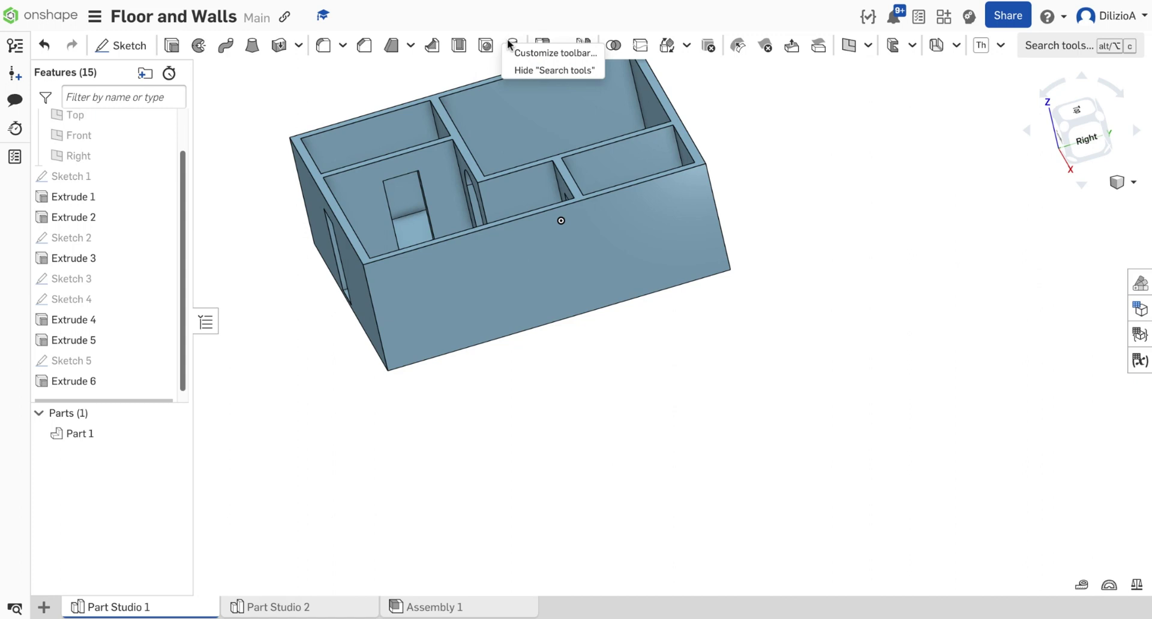
pyautogui.click(790, 245)
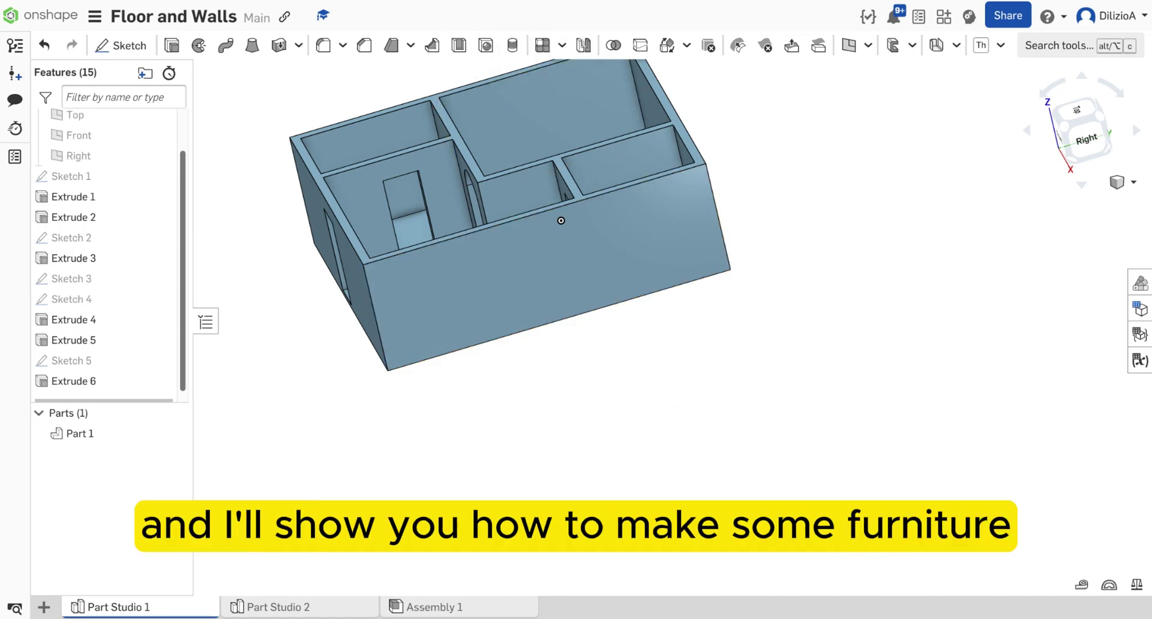